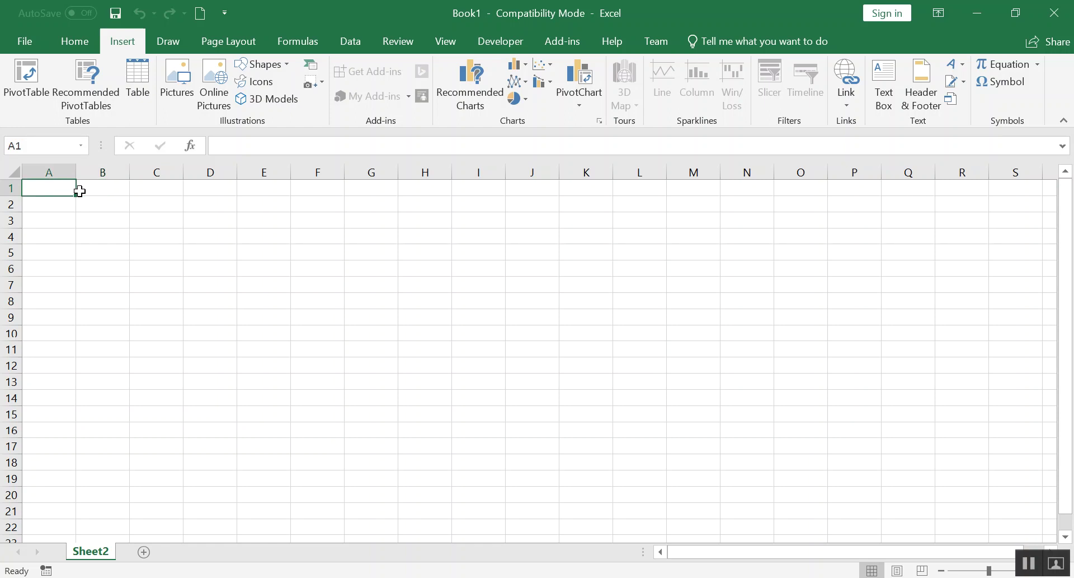
Step: Enter the heading 'Cara membuat diagram lingkaran atau pie diagram' in cell A1
text(Cara membuat)
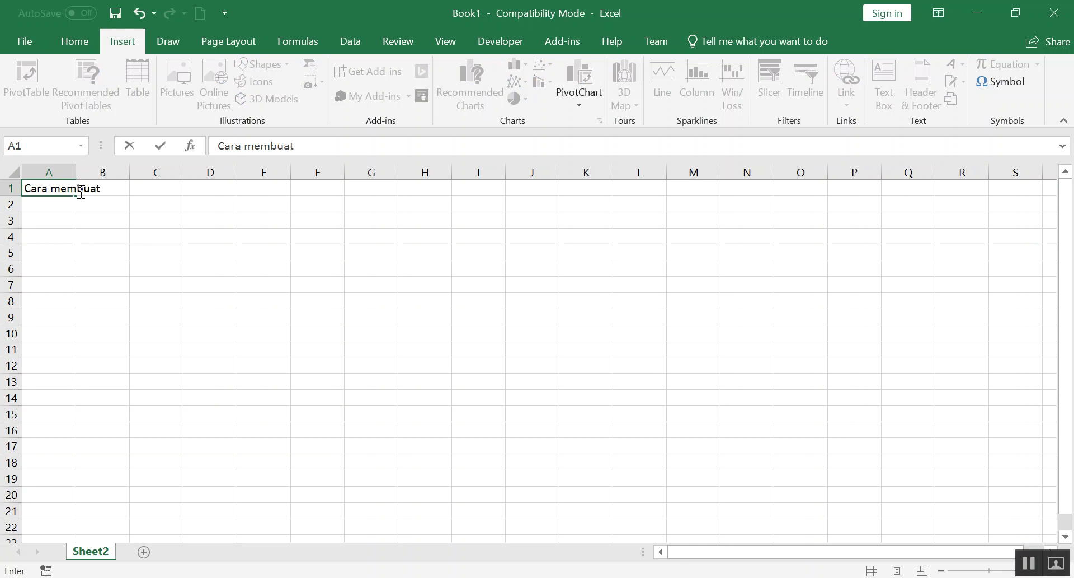
text( diagram )
text(lingka)
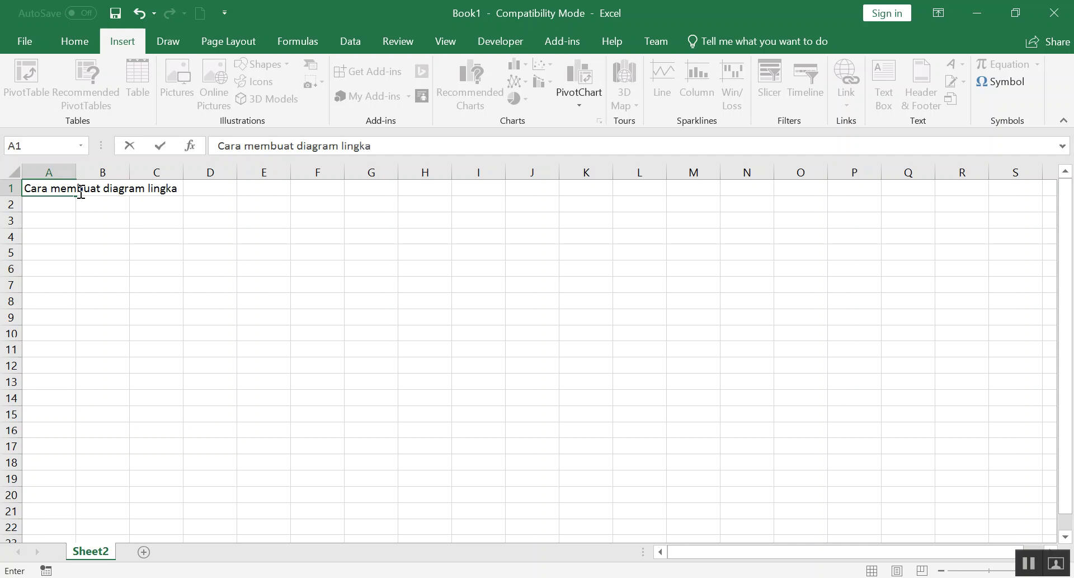
text(ran atau p)
text(ie diagram)
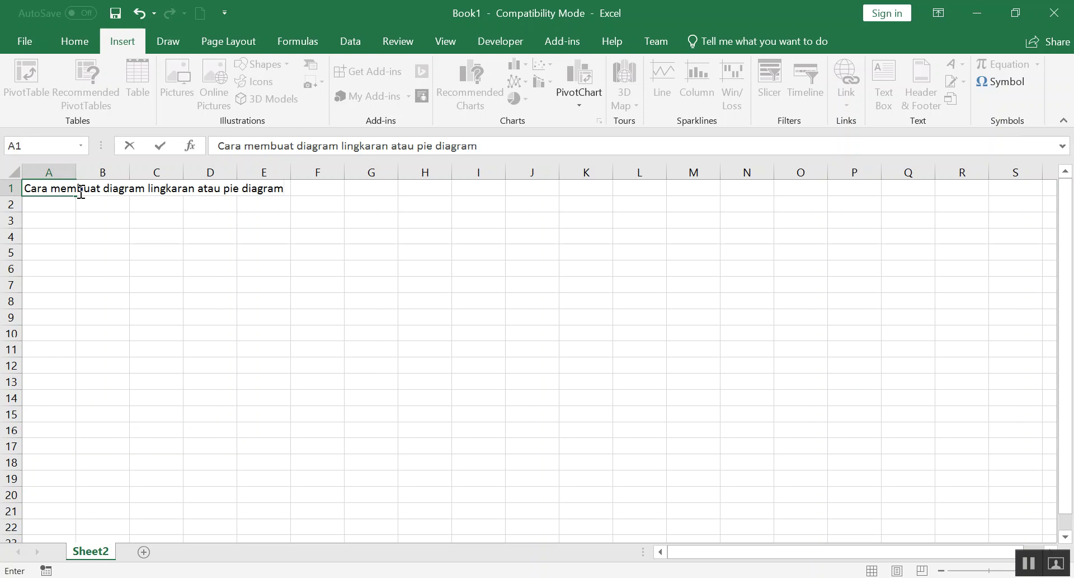
click(89, 355)
Step: Merge and centre the title across cells A1:F1
drag(33, 189, 300, 193)
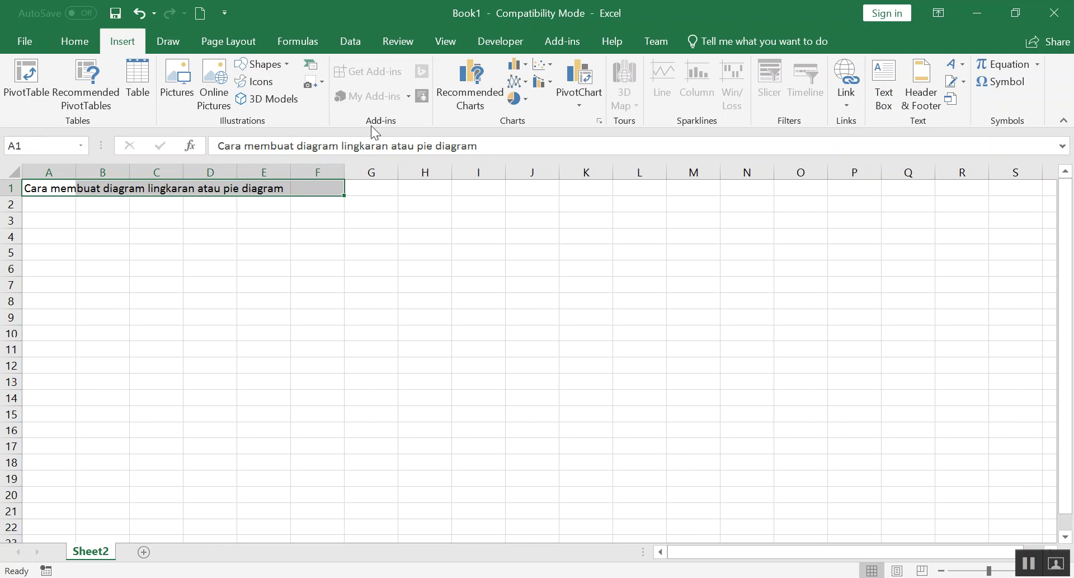
click(75, 43)
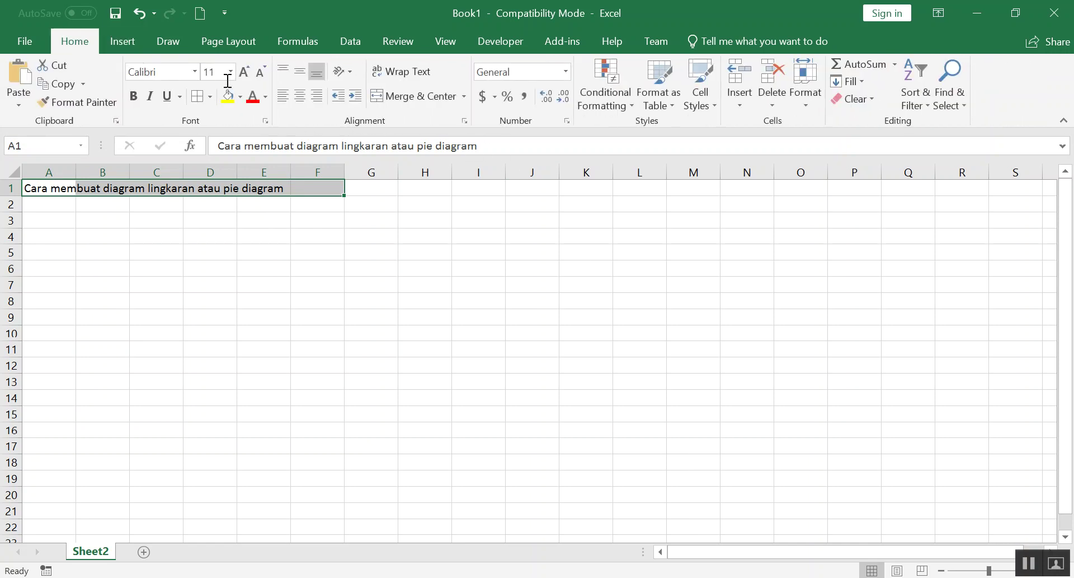
click(403, 100)
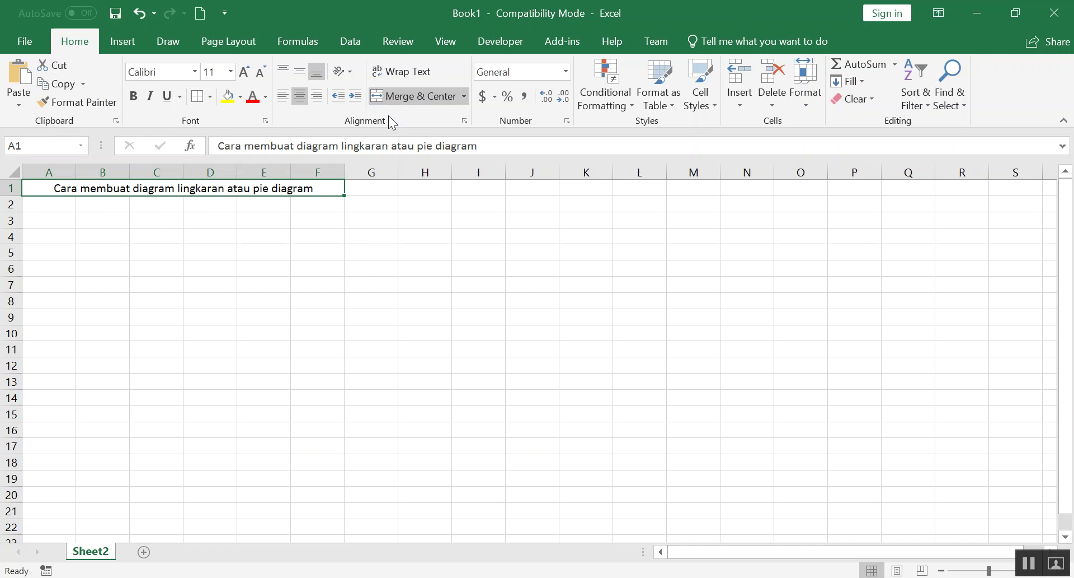
click(299, 72)
click(390, 98)
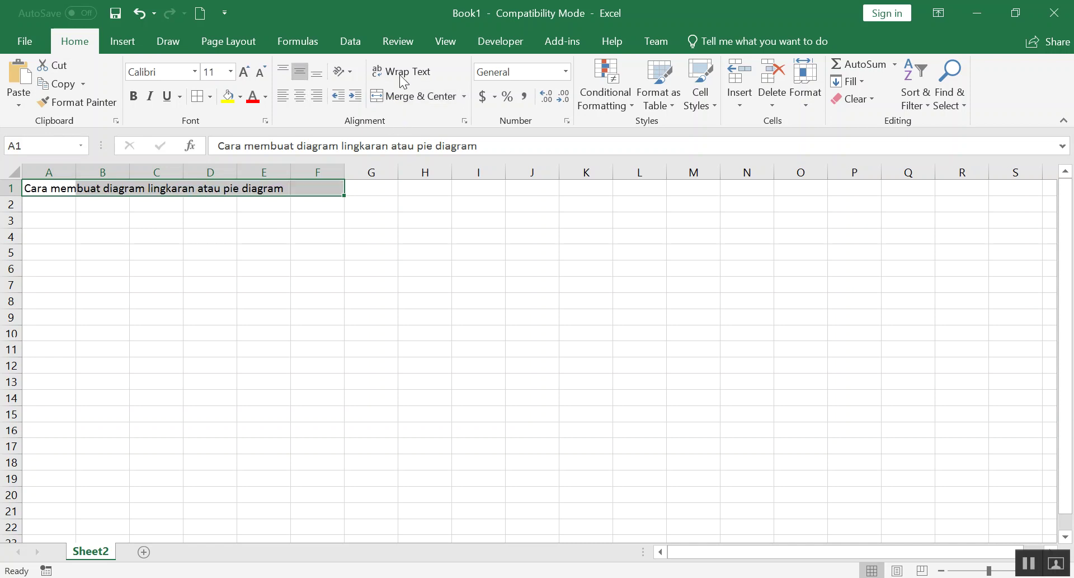
click(399, 69)
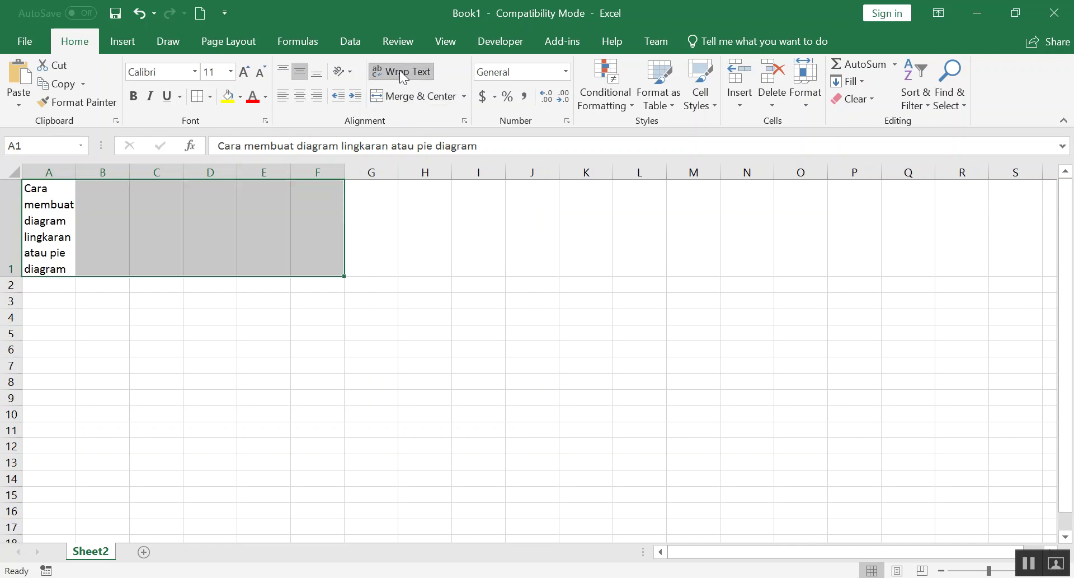
click(140, 12)
click(411, 96)
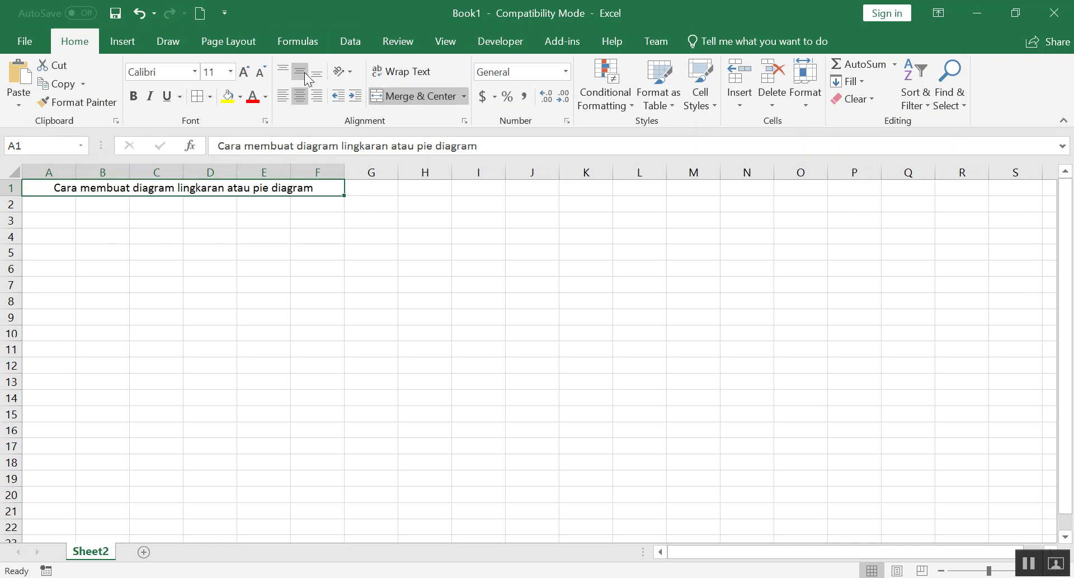
Step: Set the title to font size 18 and merge-centre it across A1:M1
click(230, 71)
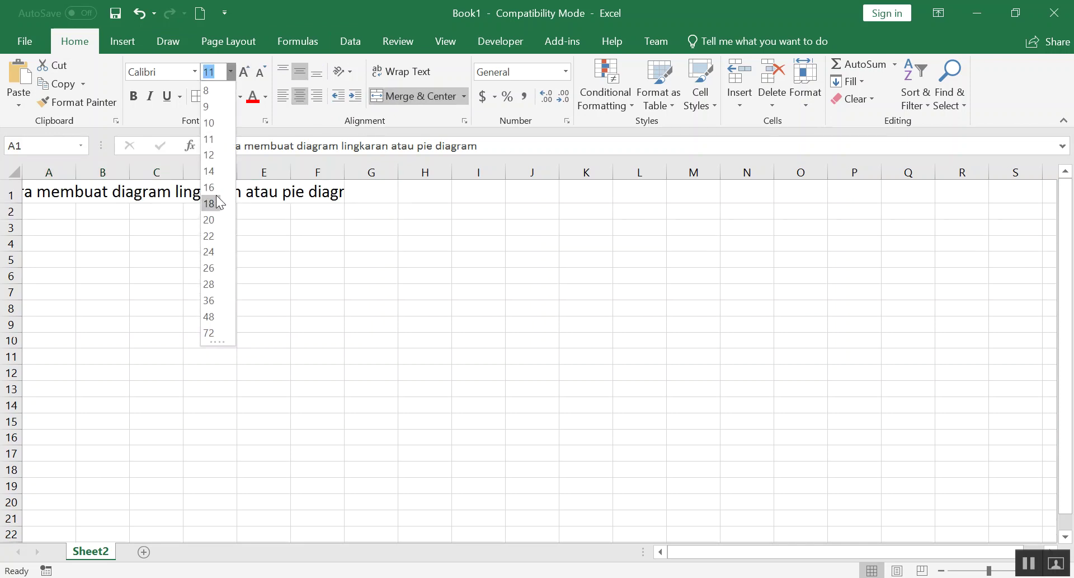
click(216, 204)
drag(51, 192, 692, 196)
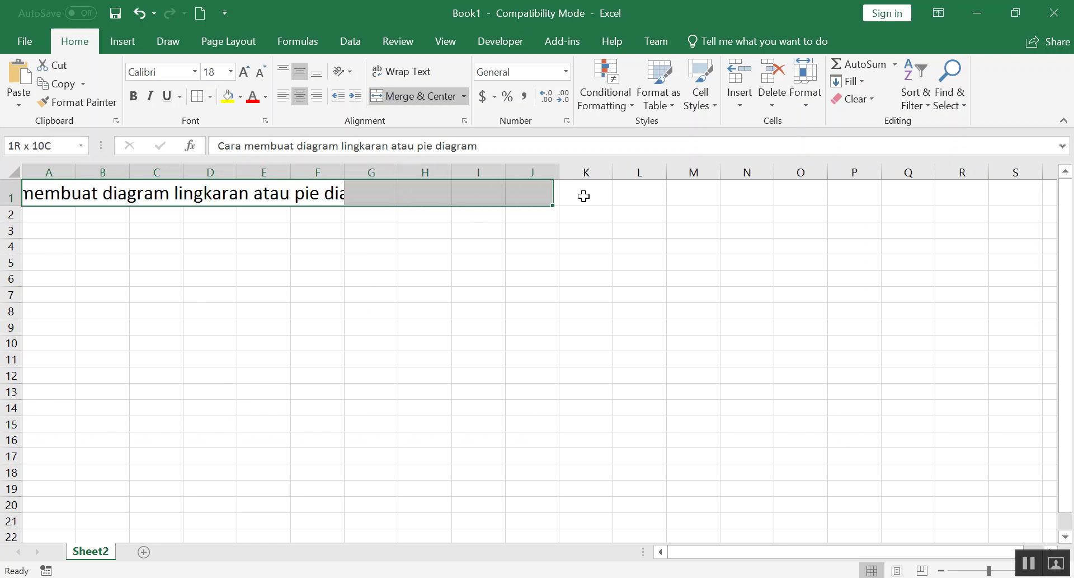
click(423, 100)
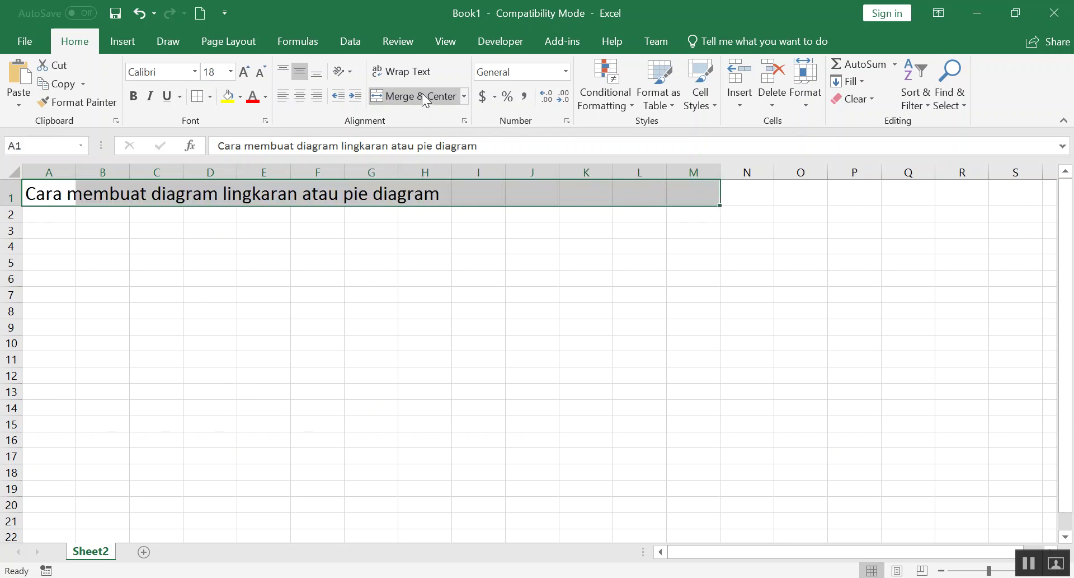
click(303, 96)
click(302, 96)
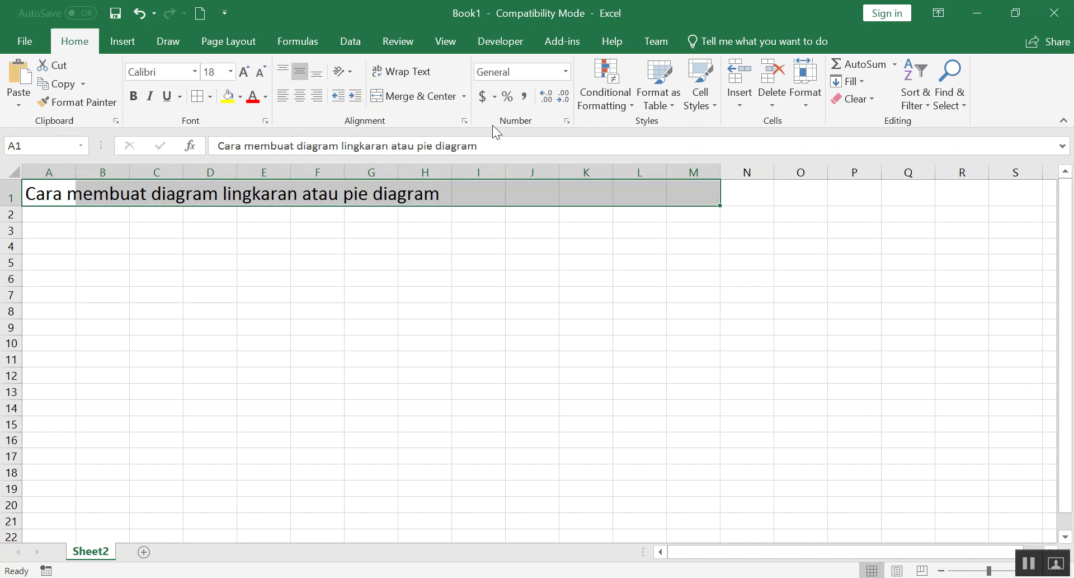
click(411, 98)
click(448, 259)
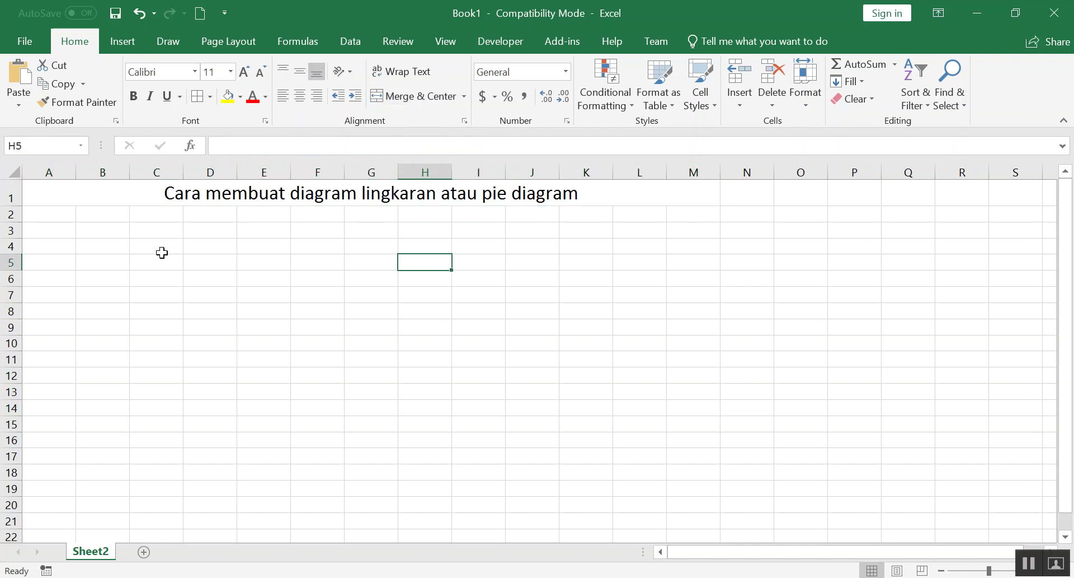
Step: Add the labels Jumlah in C5, Laki-laki in D4 and wanita in E4
click(160, 258)
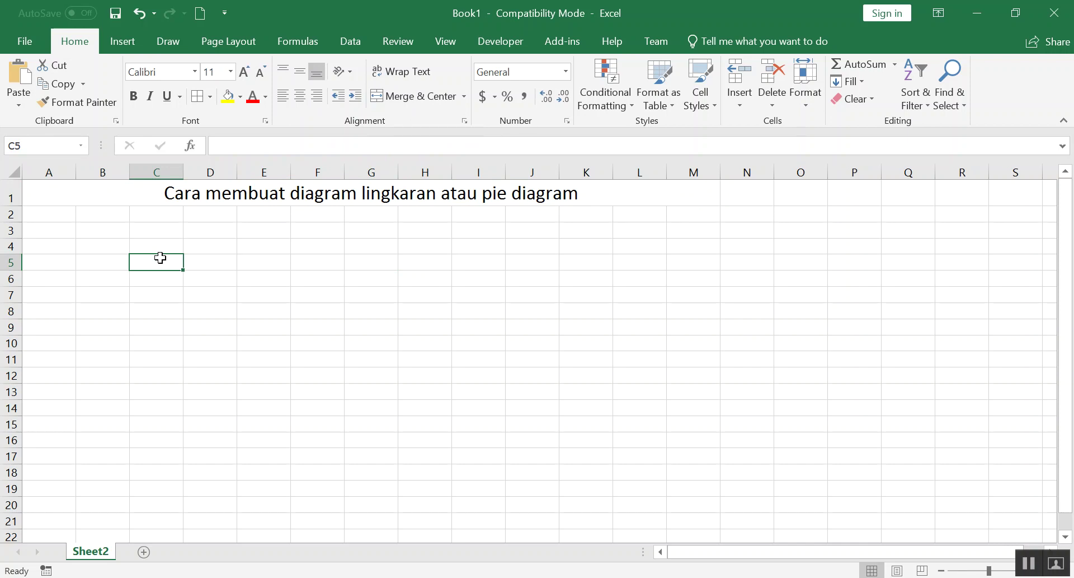
text(q)
key(BackSpace)
text(umlah)
key(Tab)
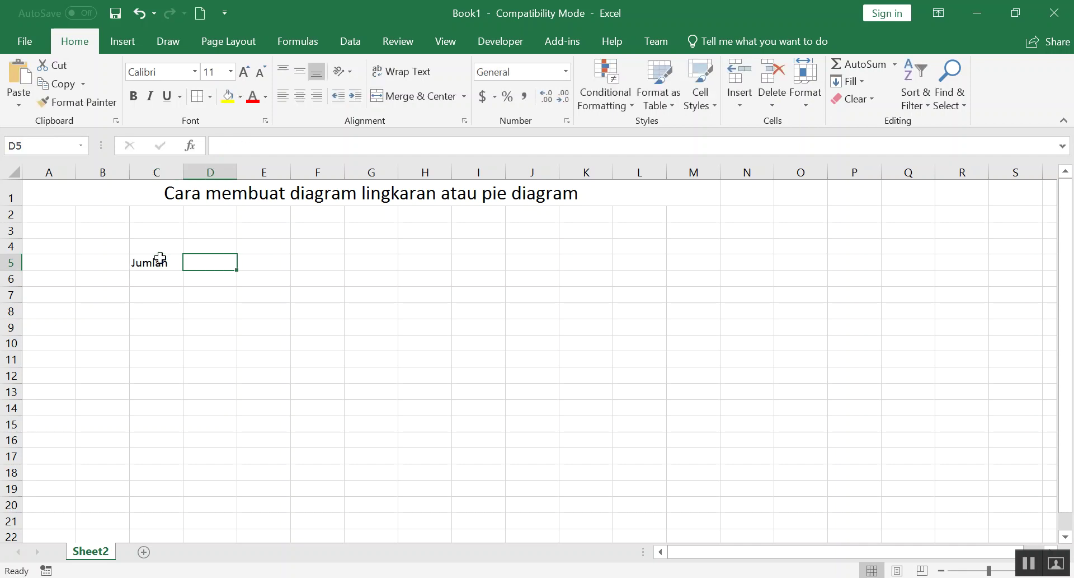
click(186, 247)
text(Laki)
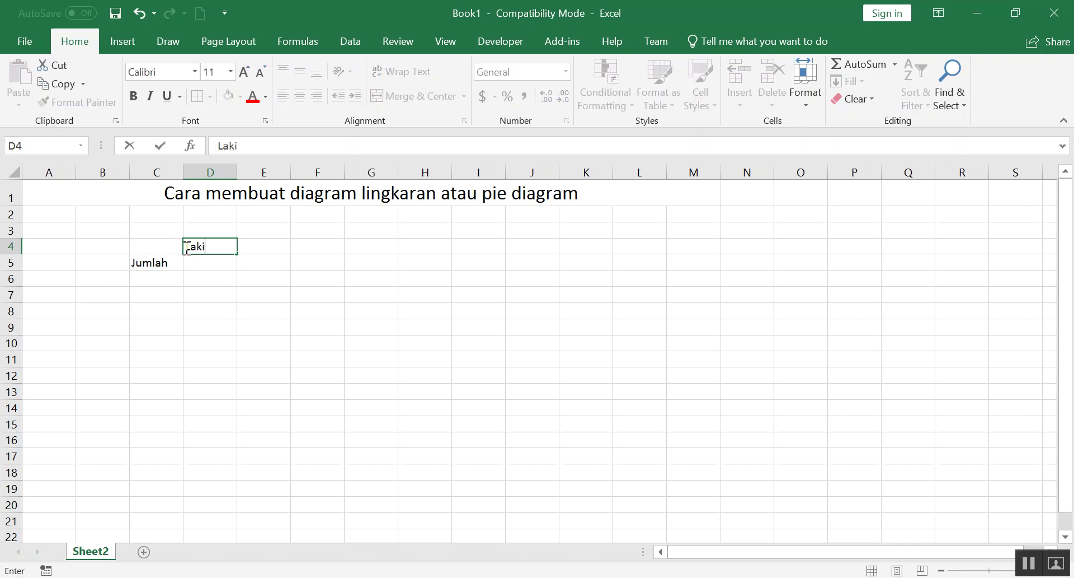
text(-laki)
key(Tab)
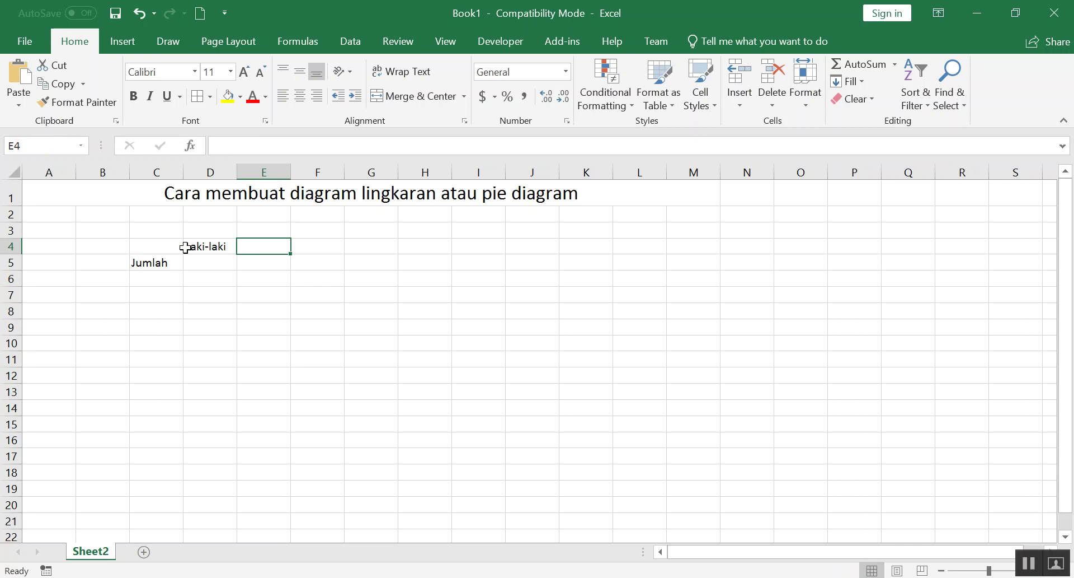
text(wanita)
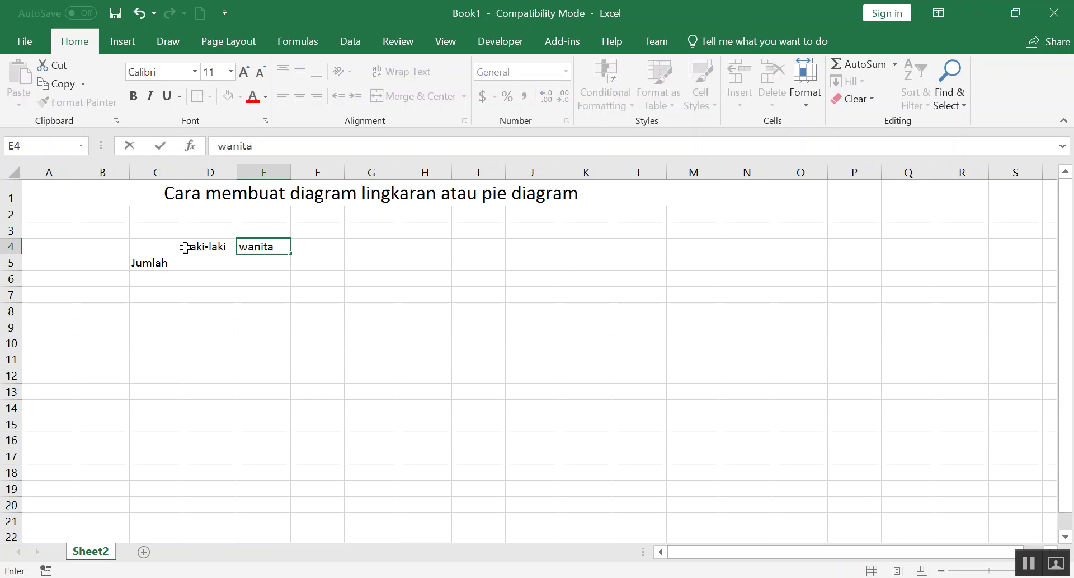
click(292, 297)
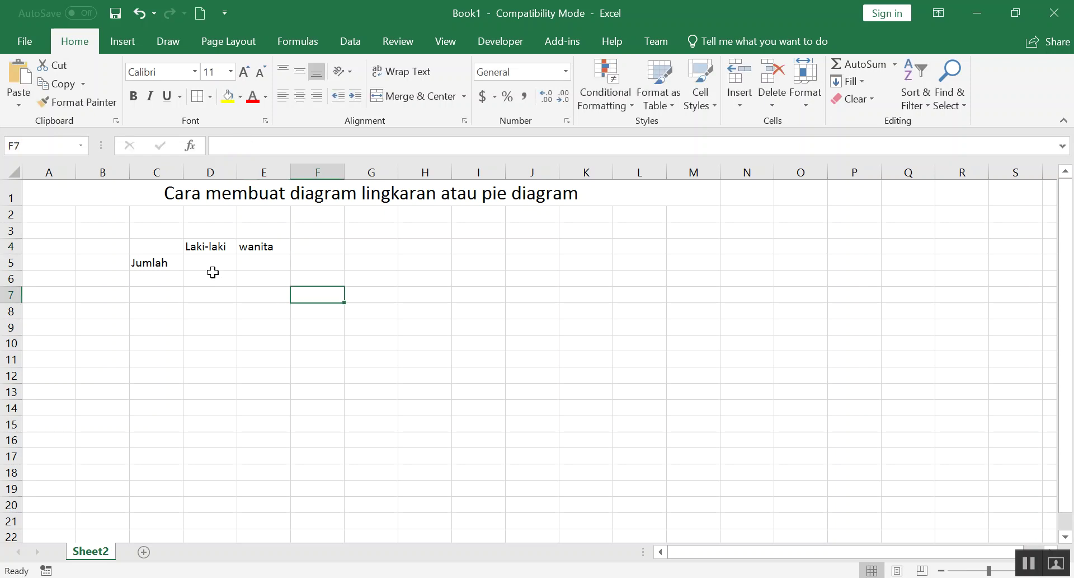
Step: Enter the counts 445 in D5 and 567 in E5, then select C4:E5
click(200, 259)
text(4)
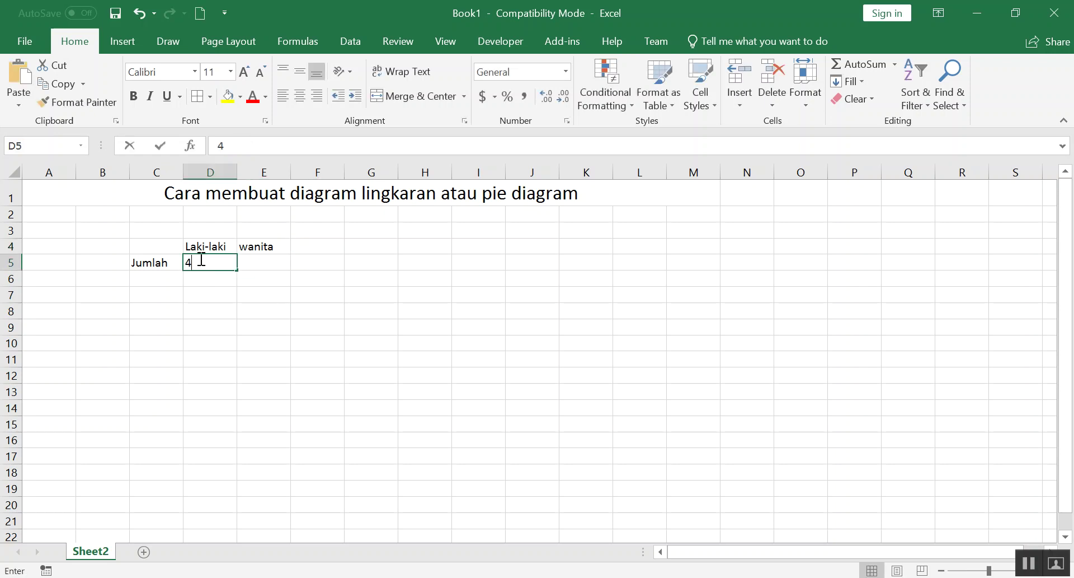
text(5)
click(257, 260)
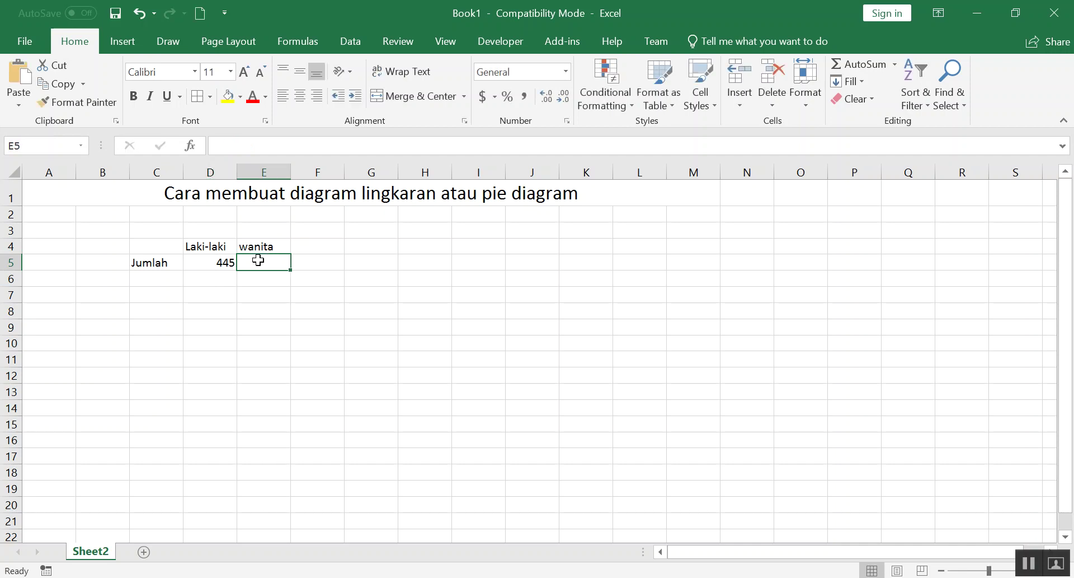
text(567)
key(Return)
click(274, 309)
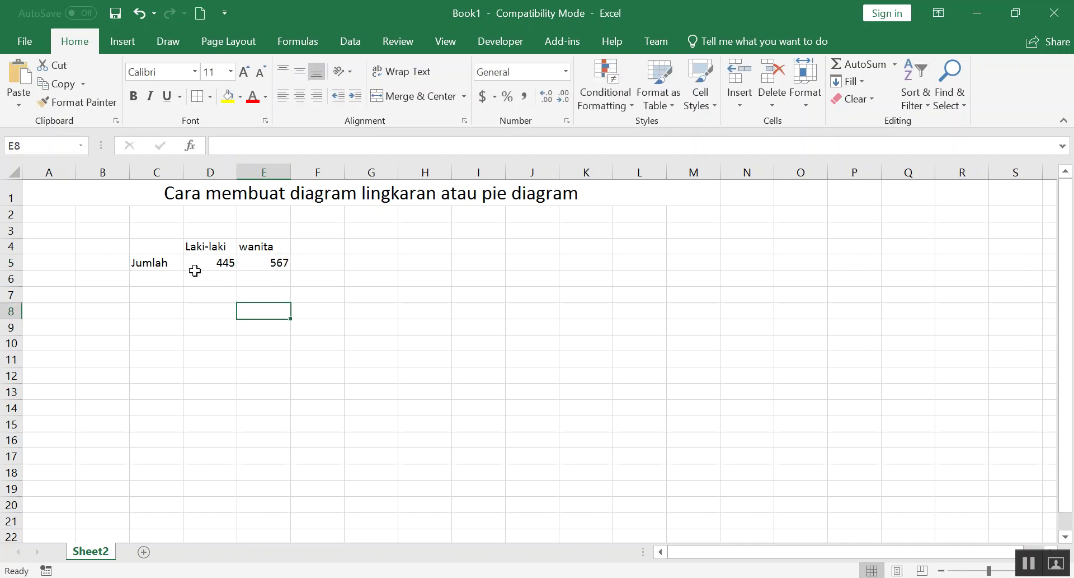
drag(149, 247, 278, 260)
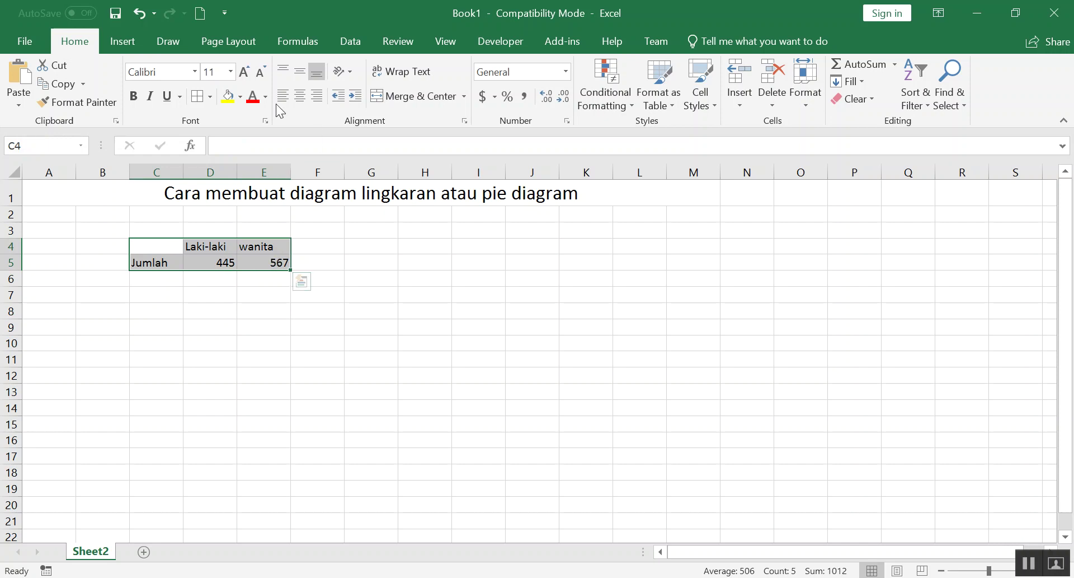
Step: Set the table text to font size 18 and widen columns D and E to fit
click(229, 71)
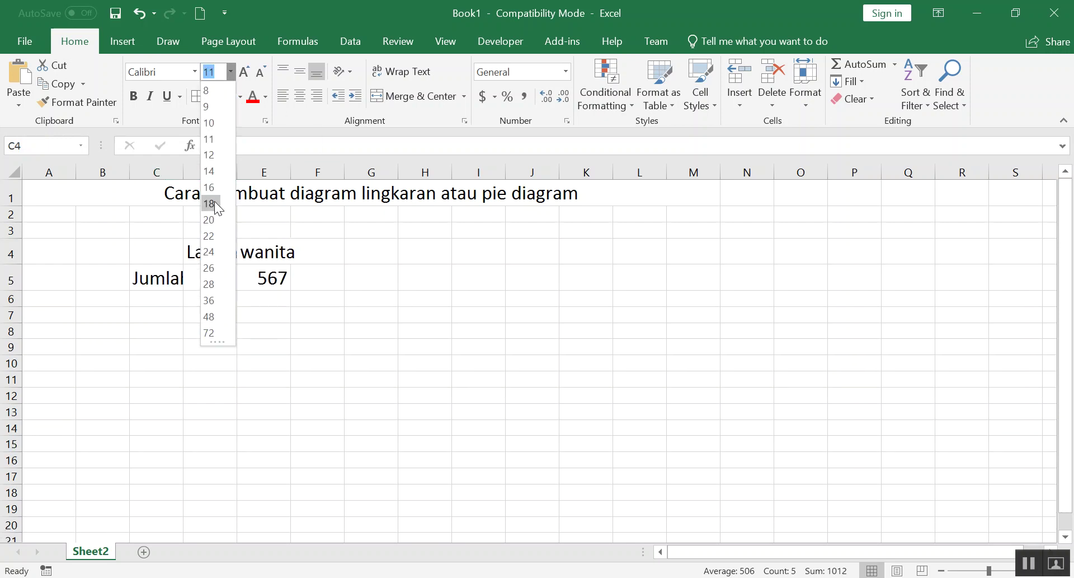
click(214, 200)
click(277, 273)
double_click(237, 172)
drag(309, 171, 318, 172)
Step: Apply All Borders to C4:E5 and widen column C to fit Jumlah
drag(159, 250, 303, 276)
click(197, 96)
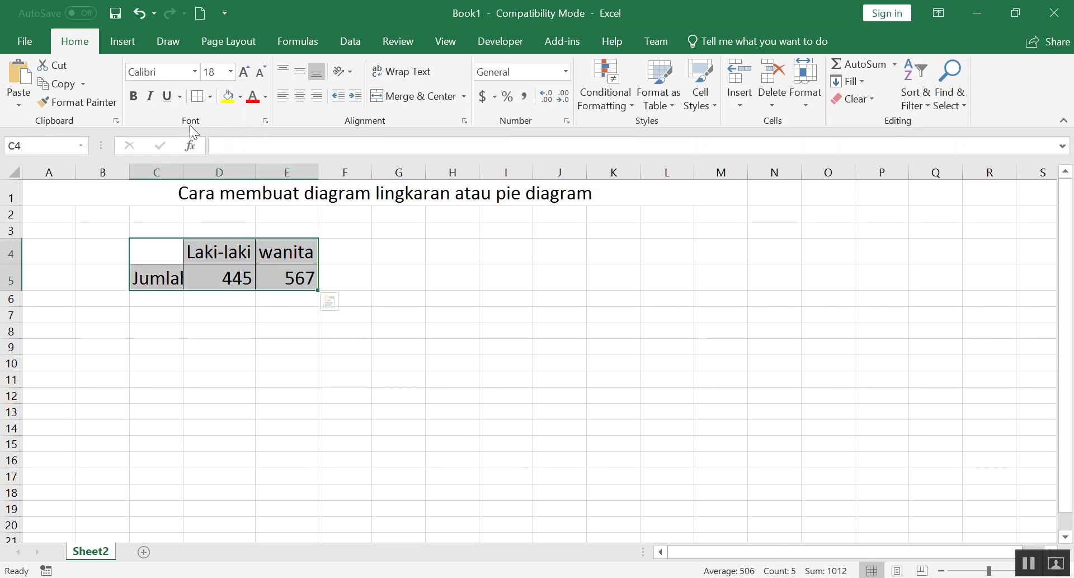
double_click(186, 172)
click(338, 327)
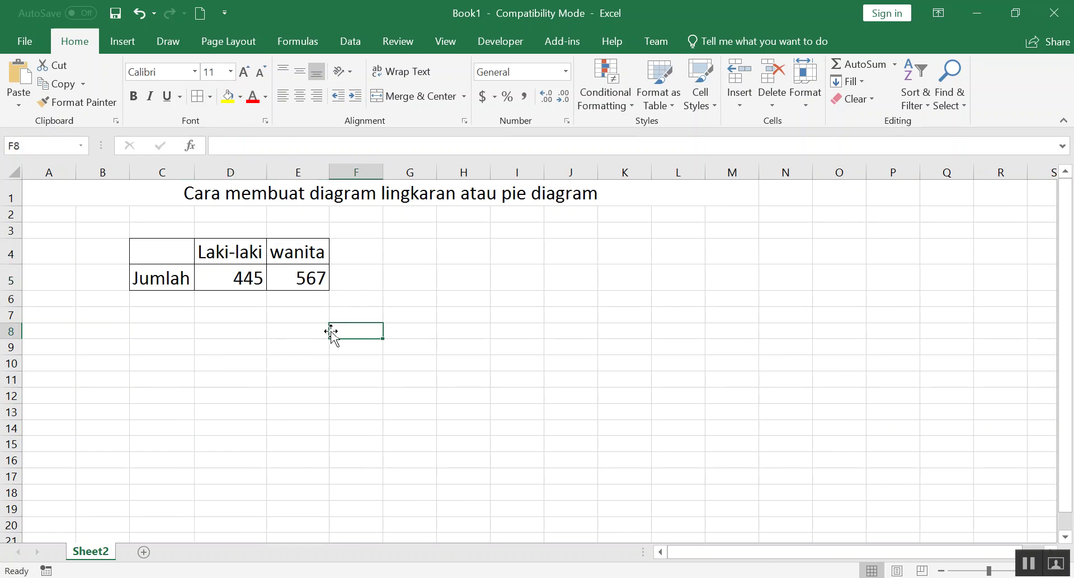
click(403, 441)
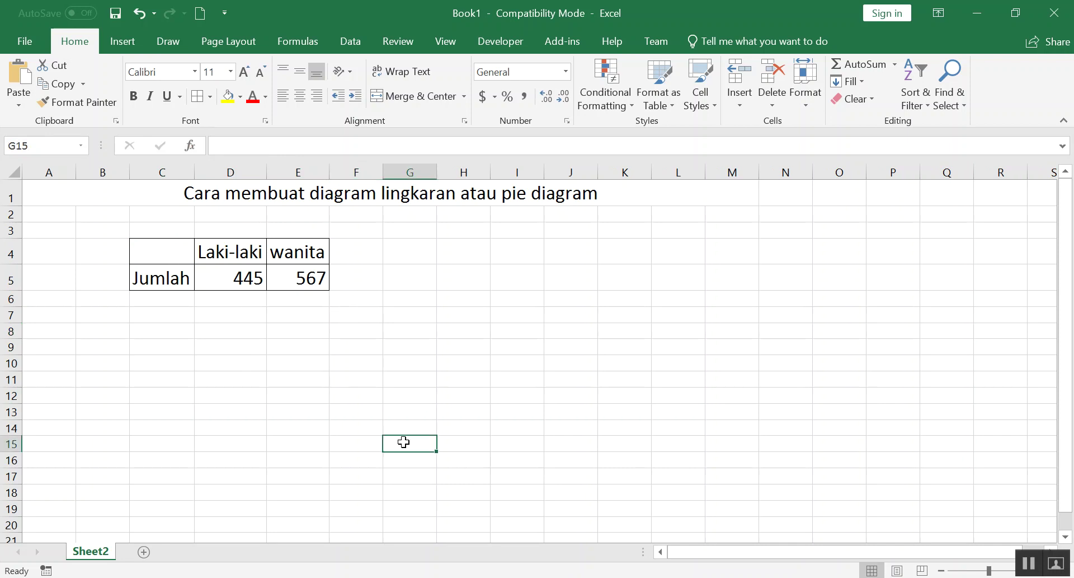
Step: Insert a 2-D pie chart from table C4:E5 and select its data series
drag(160, 247, 316, 280)
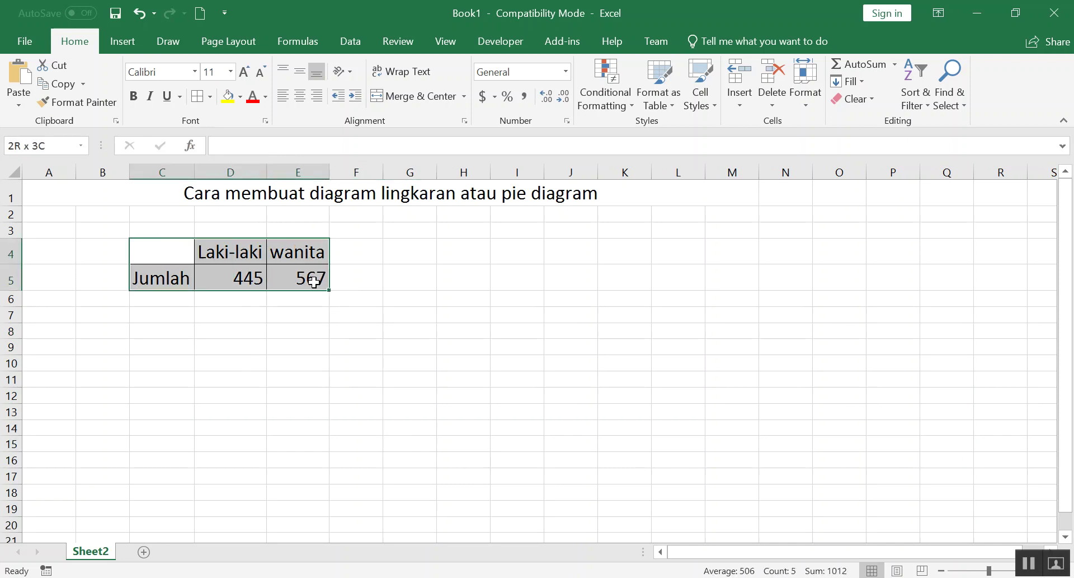
click(113, 37)
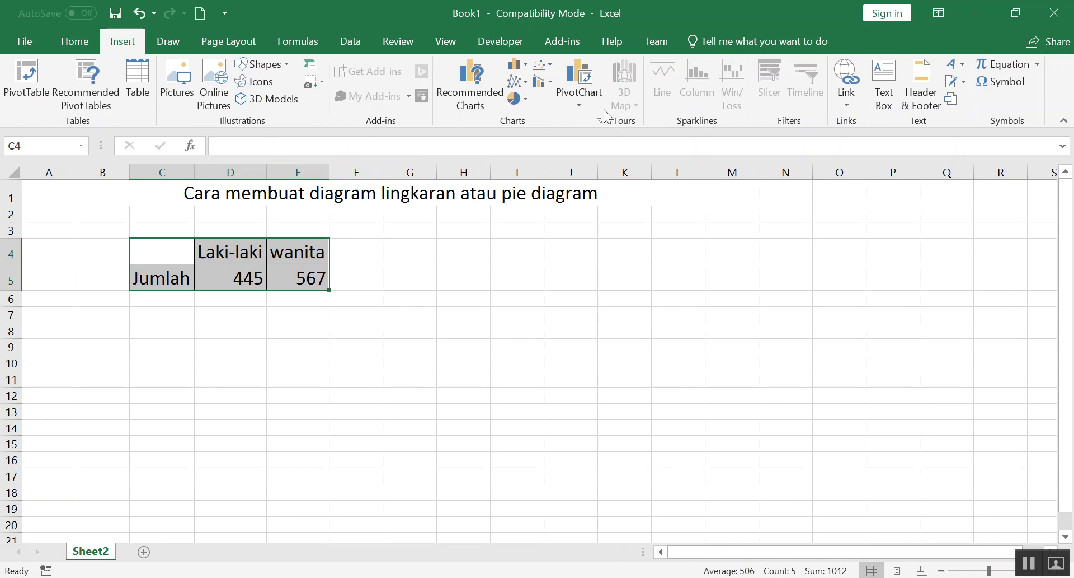
click(517, 99)
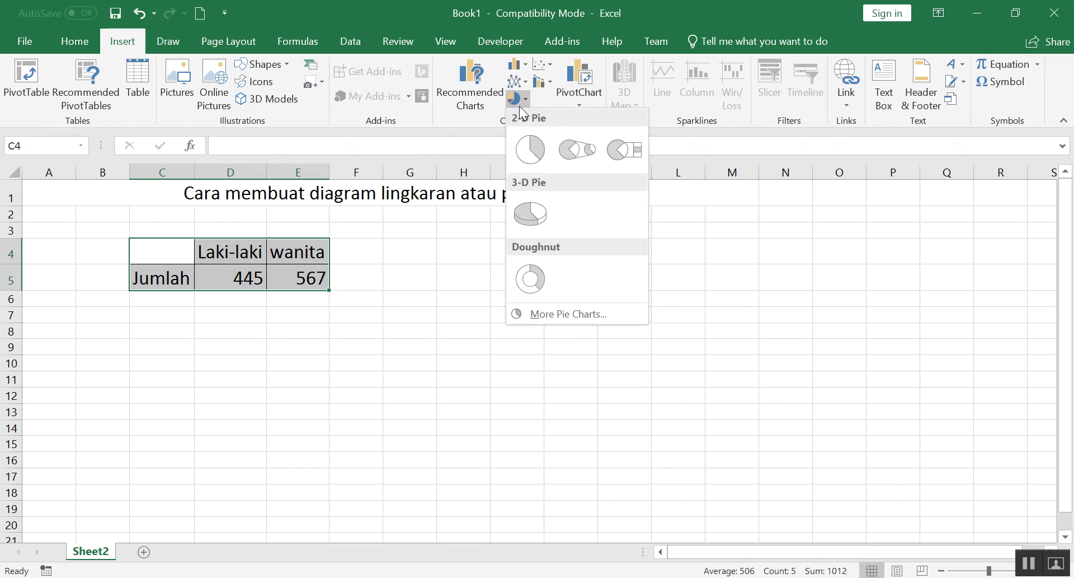
click(528, 157)
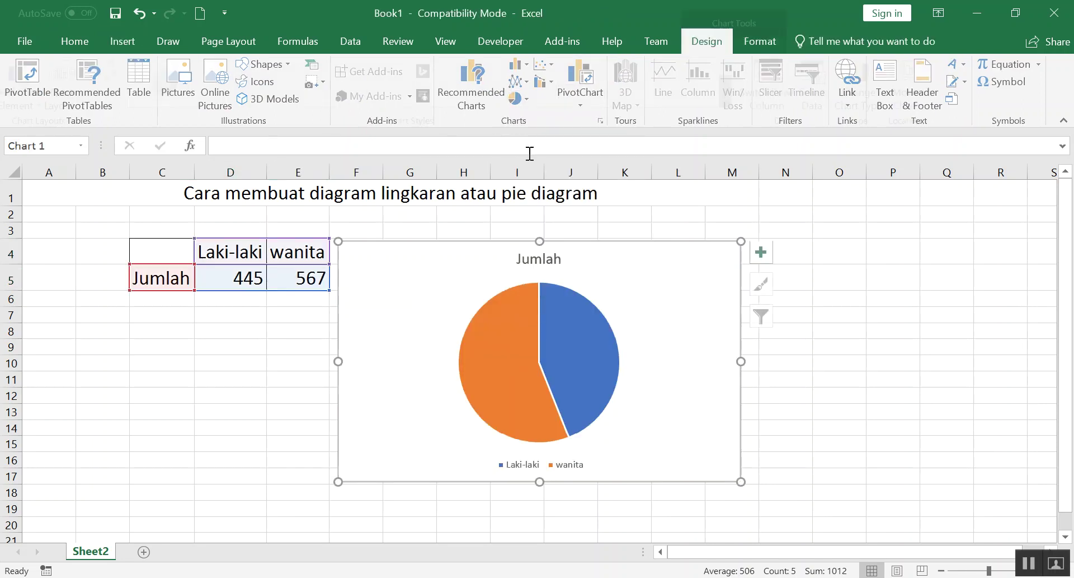
click(556, 341)
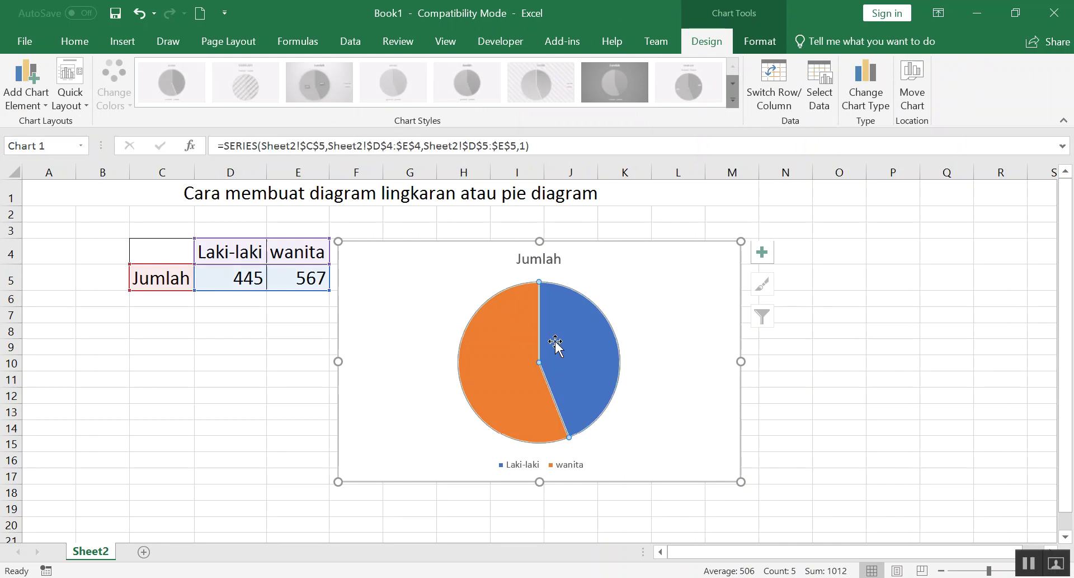
right_click(556, 342)
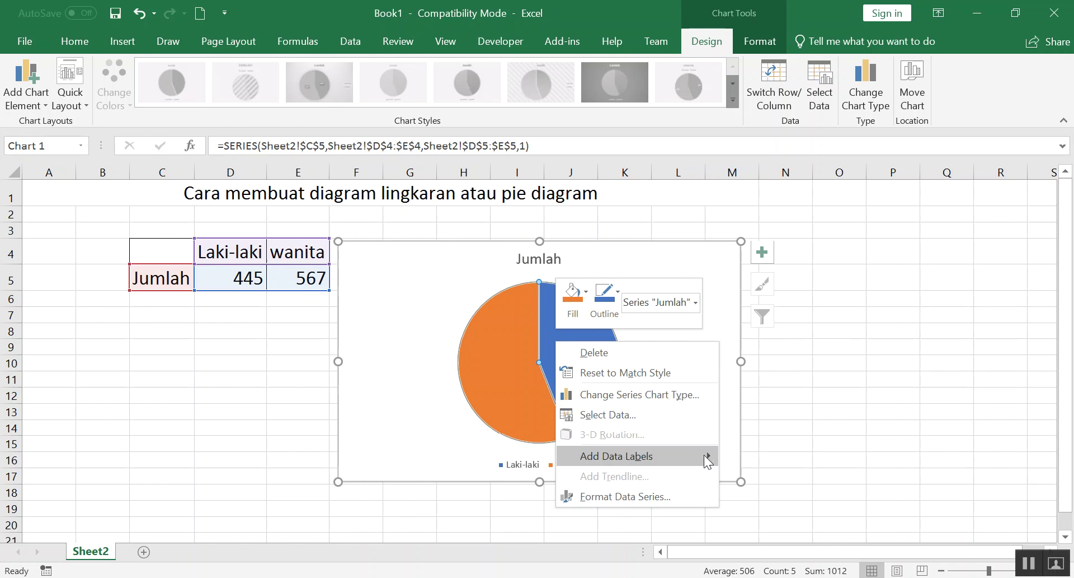
mouse_move(617, 456)
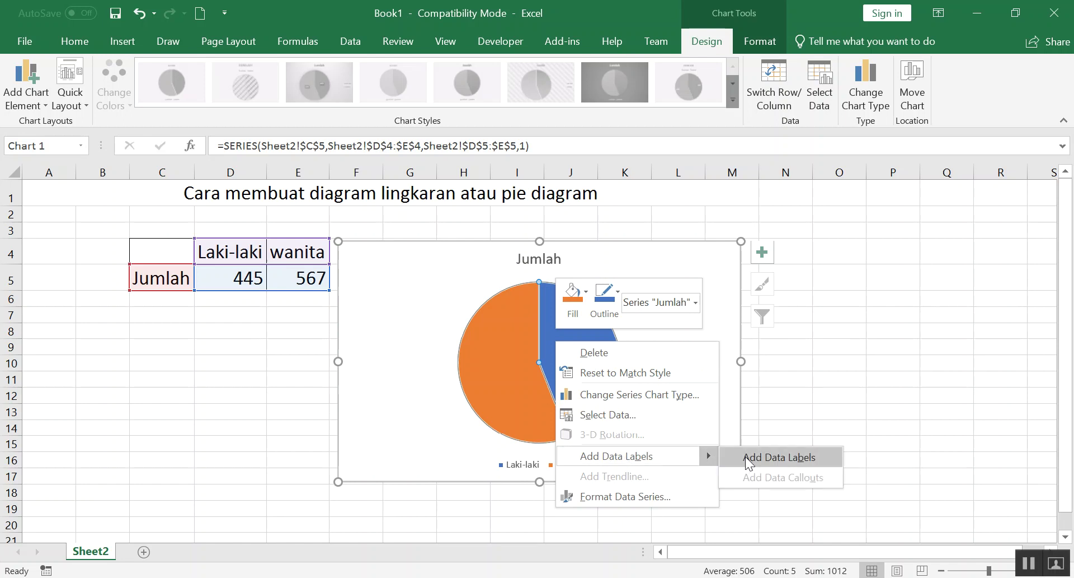
Step: Add data labels to the pie showing Percentage instead of Value (44%, 56%)
click(748, 459)
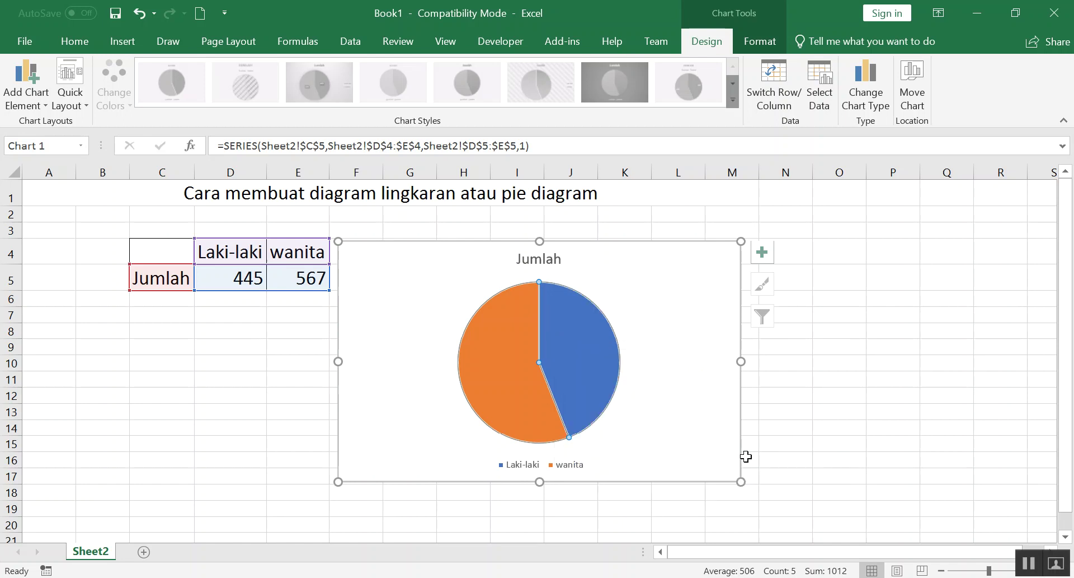
right_click(516, 369)
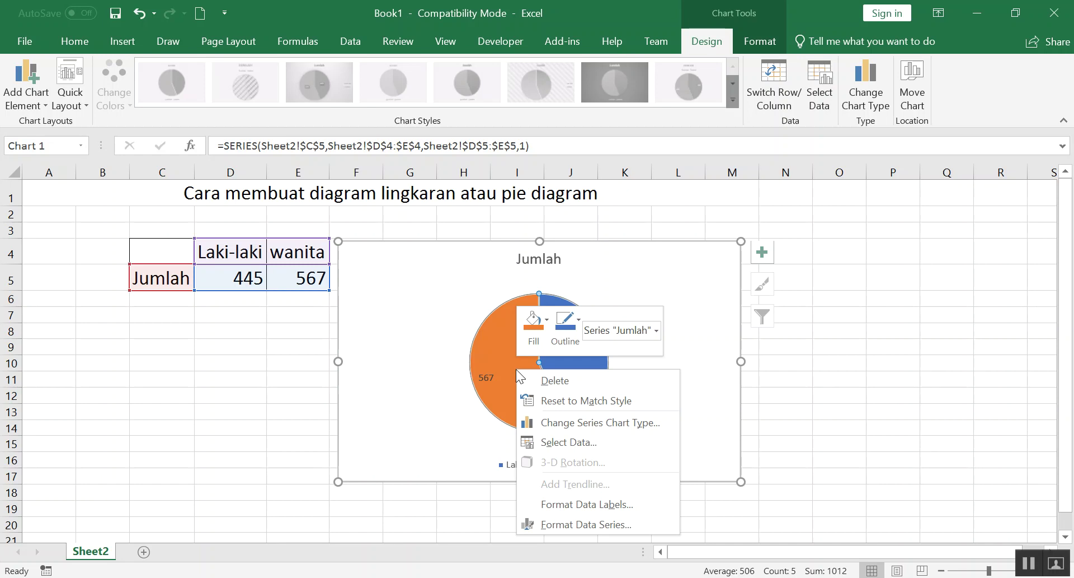
click(590, 503)
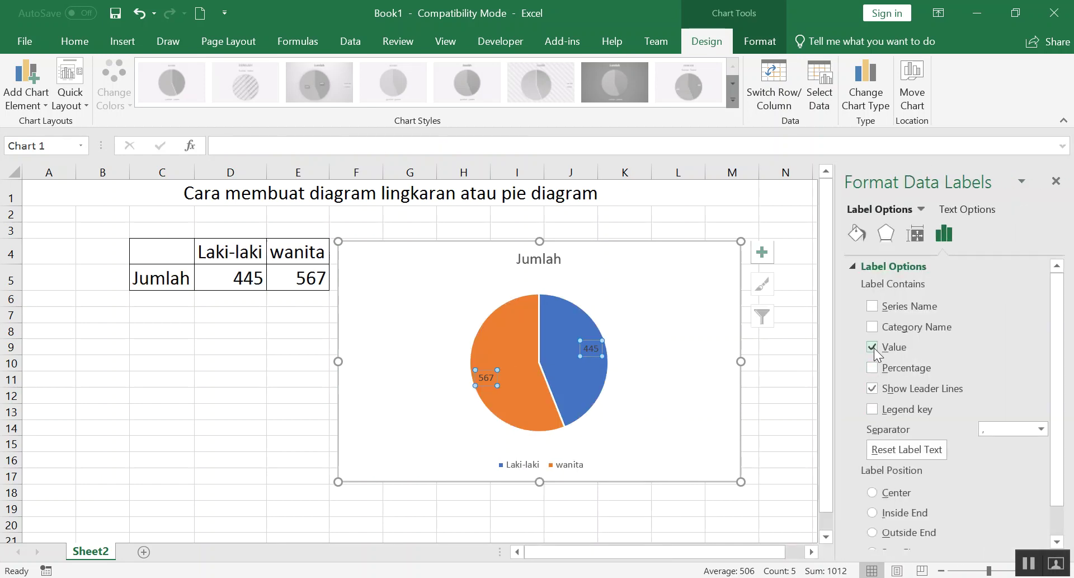
click(873, 367)
click(872, 347)
click(710, 398)
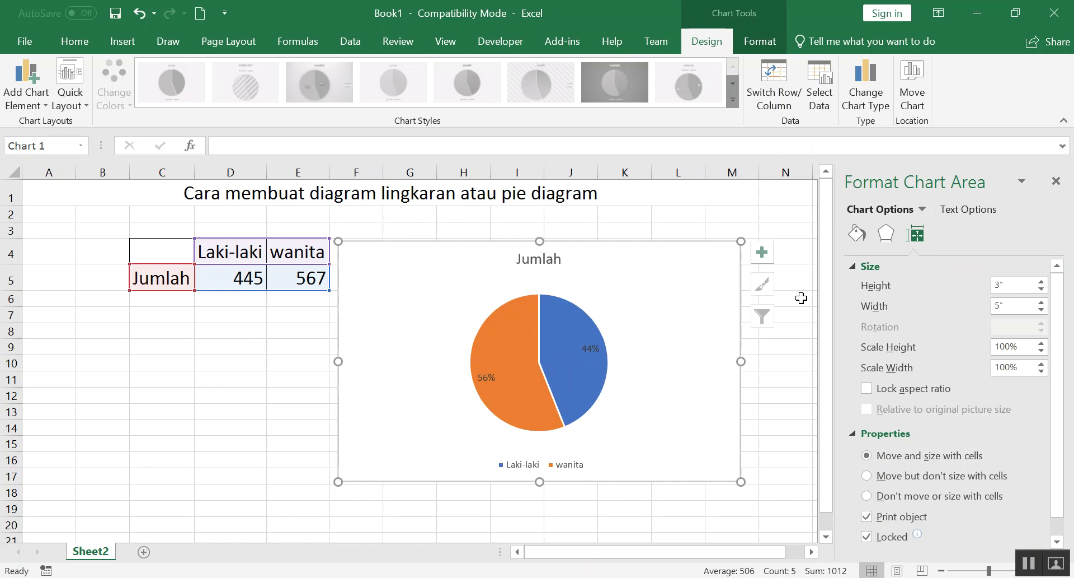
click(1022, 181)
click(802, 213)
click(550, 341)
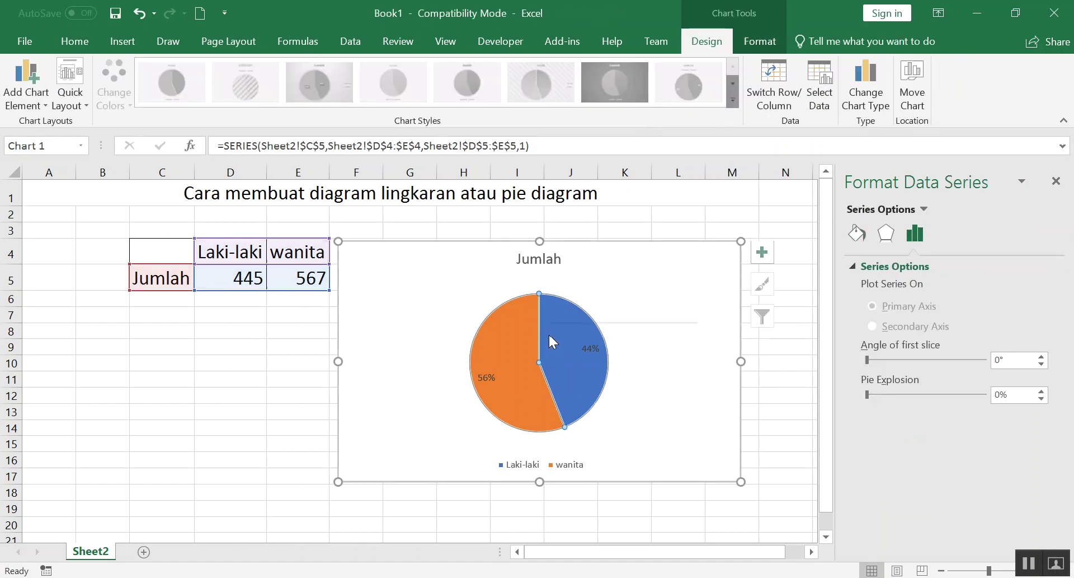
Step: Switch the chart to a 3-D pie and pull out the Laki-laki slice
right_click(552, 340)
click(511, 349)
click(72, 39)
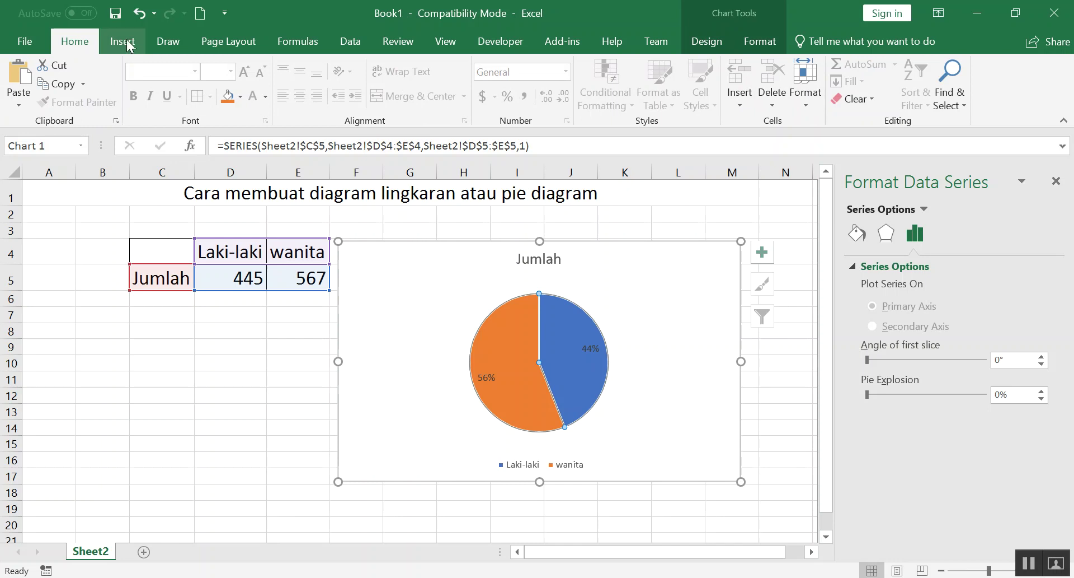
click(122, 41)
click(526, 101)
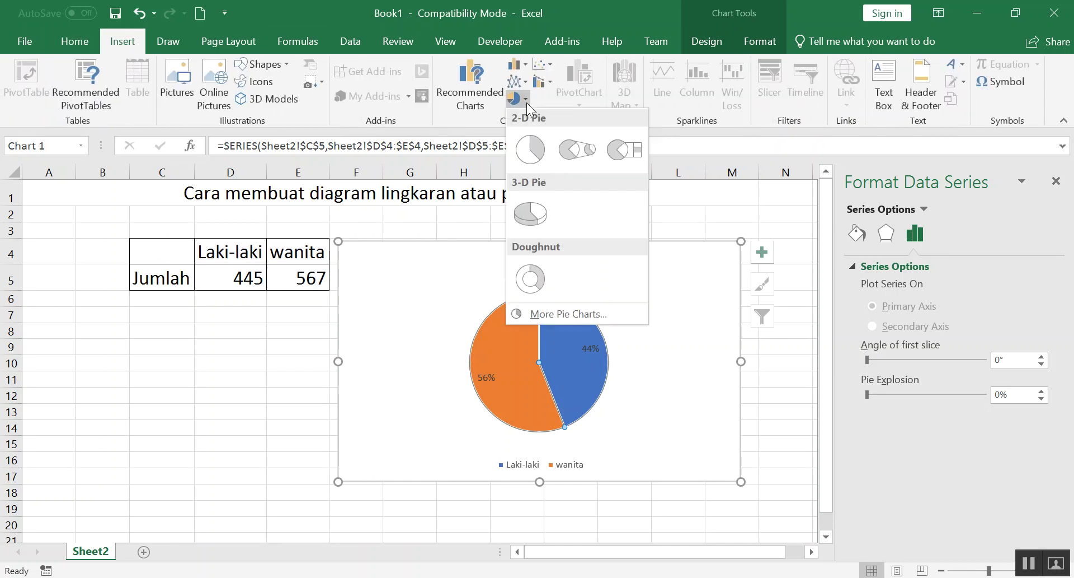
click(537, 215)
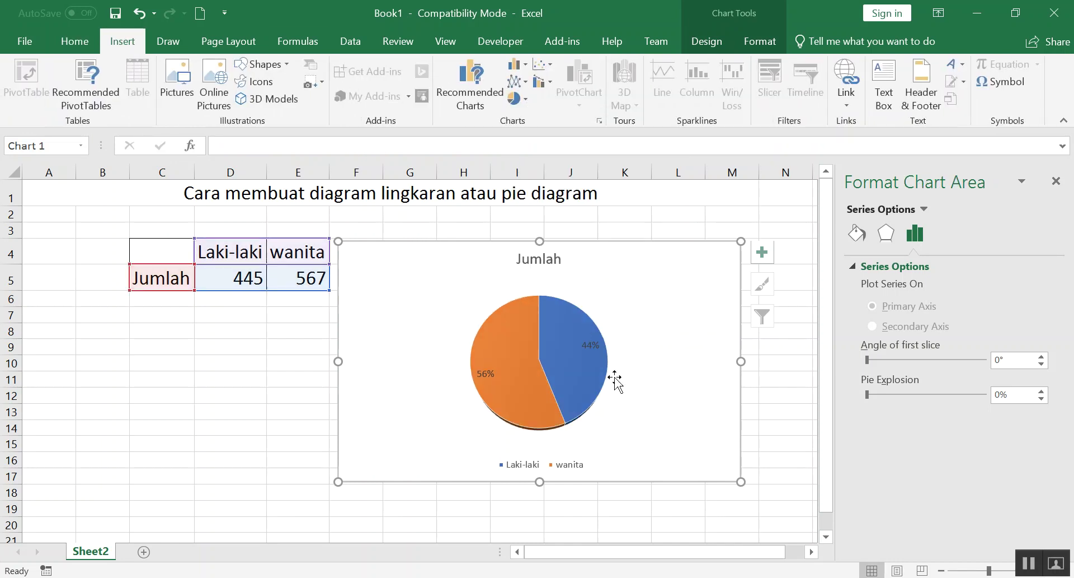
click(583, 344)
drag(583, 344, 599, 349)
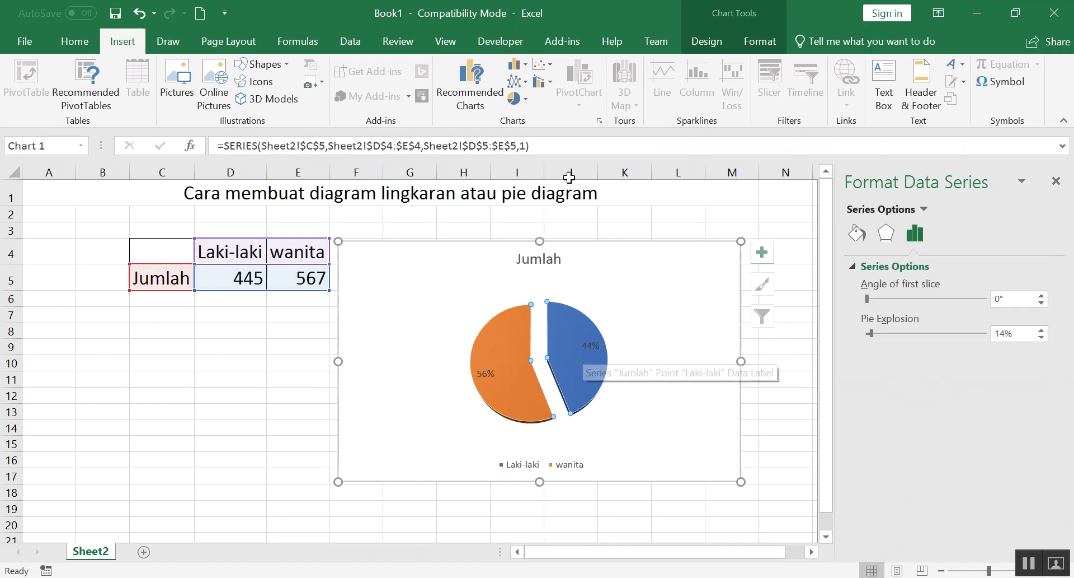
Step: Try Pie of Pie and Bar of Pie, then settle on a Doughnut chart
click(528, 103)
click(583, 150)
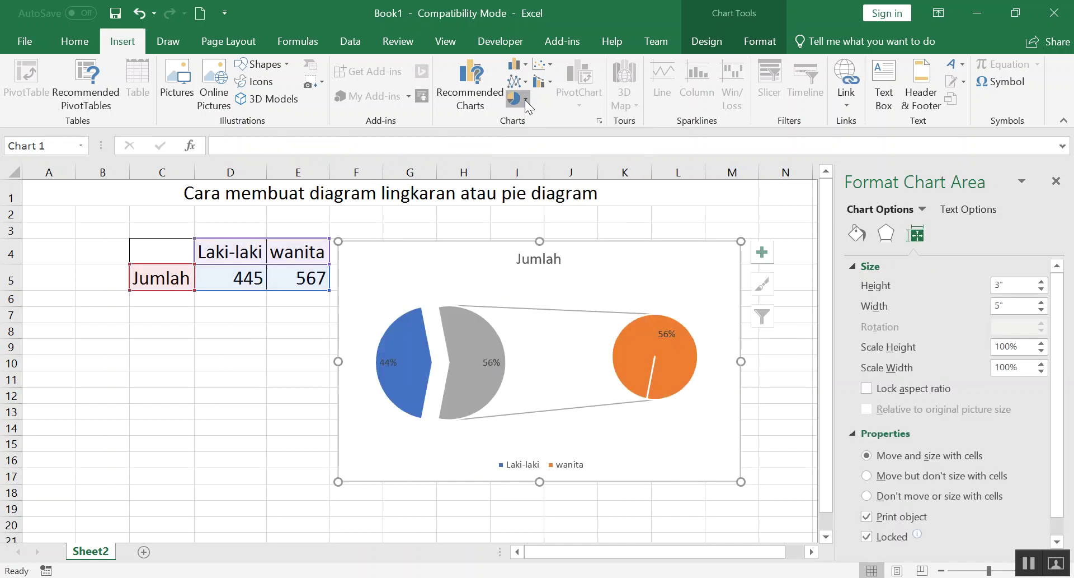
click(525, 99)
click(616, 148)
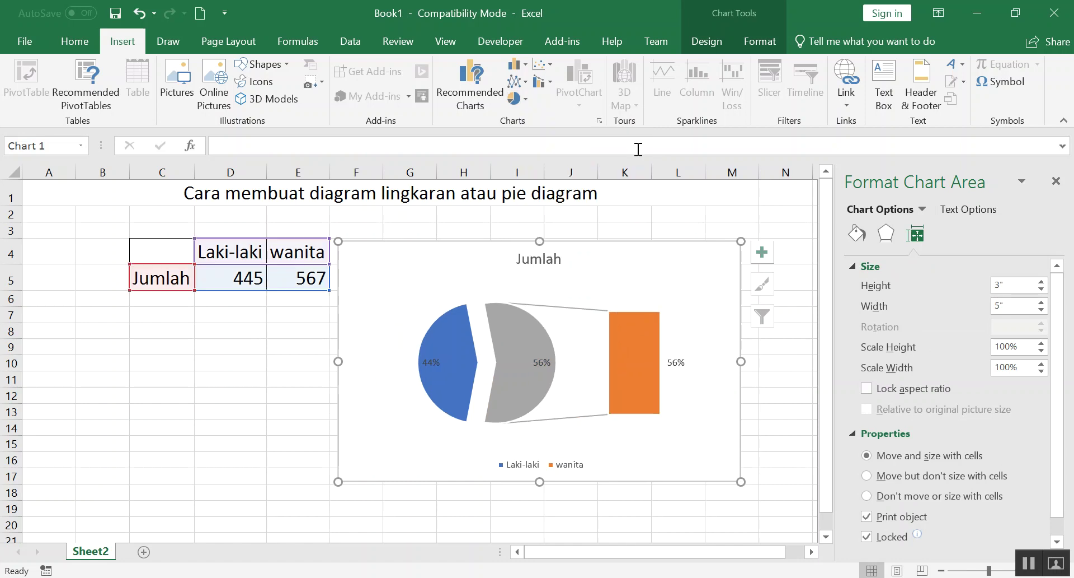
click(528, 99)
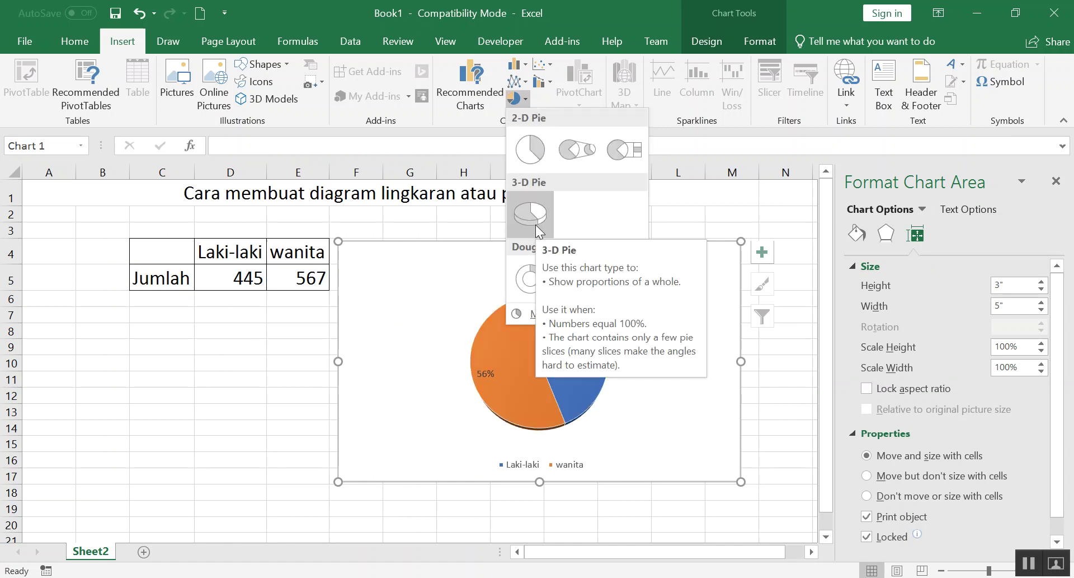
click(528, 278)
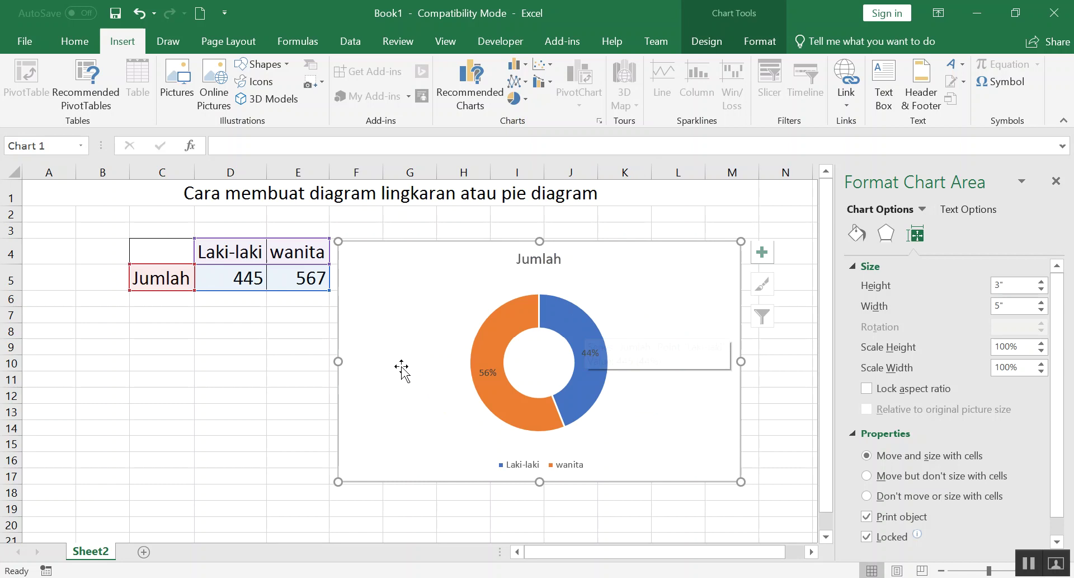
Step: Set doughnut hole size to 56% and first slice angle to 29°, explosion back at 0%
click(263, 398)
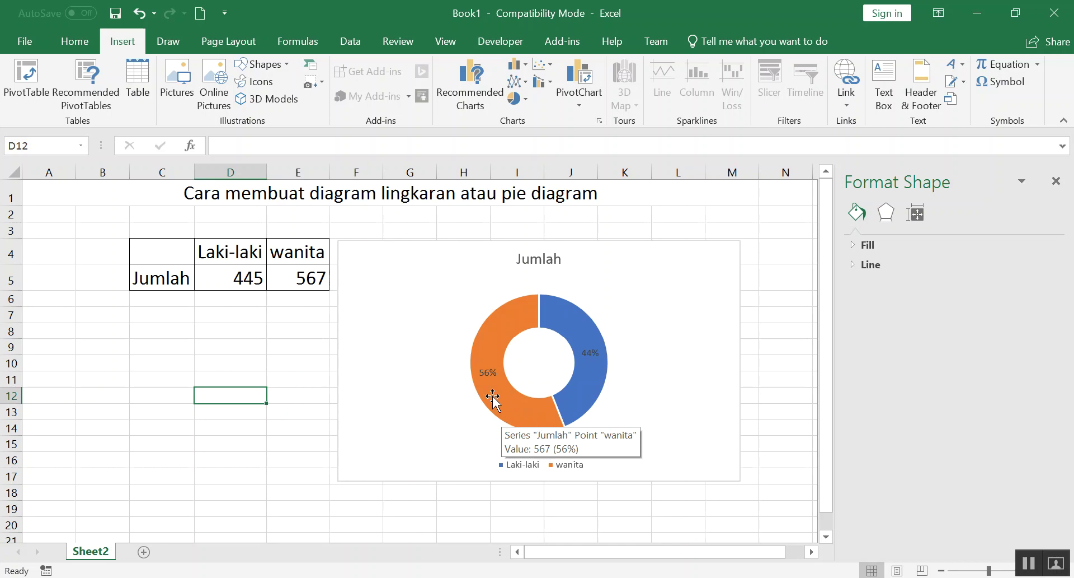
click(488, 376)
right_click(488, 378)
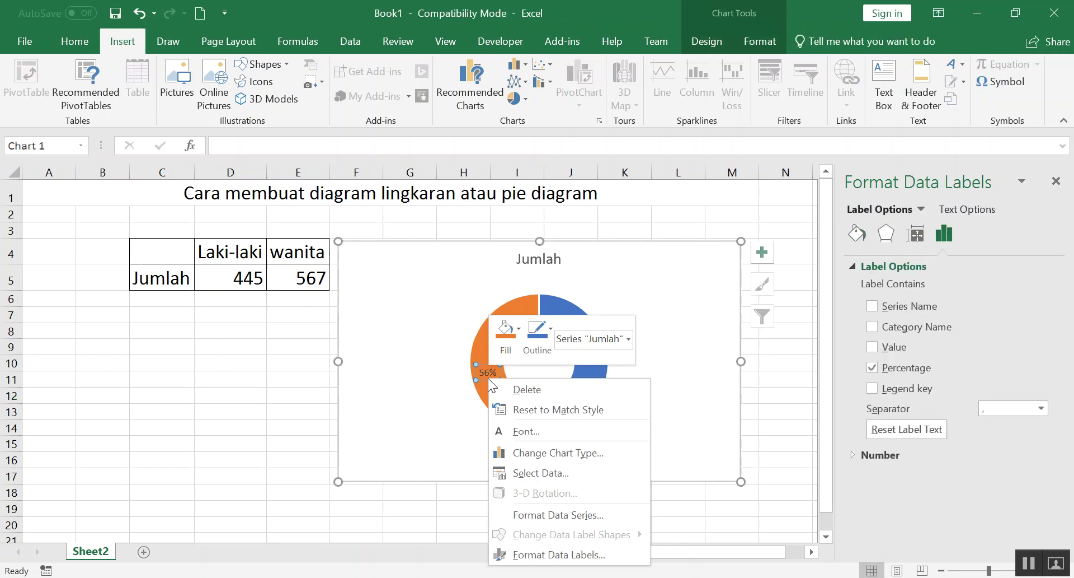
click(542, 514)
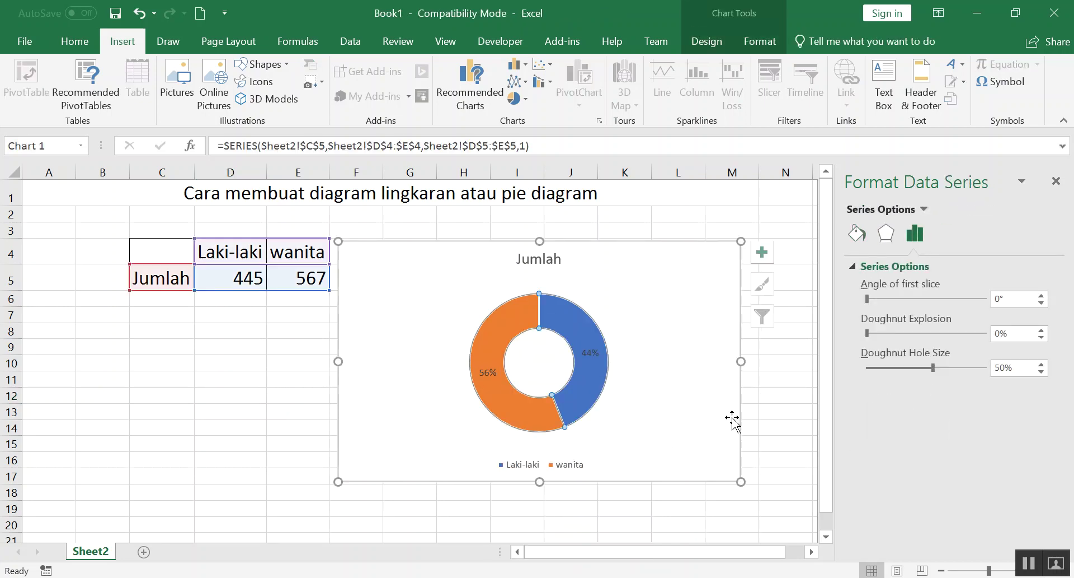
drag(944, 366, 944, 370)
mouse_move(868, 294)
mouse_down()
mouse_move(886, 296)
mouse_move(875, 300)
mouse_up()
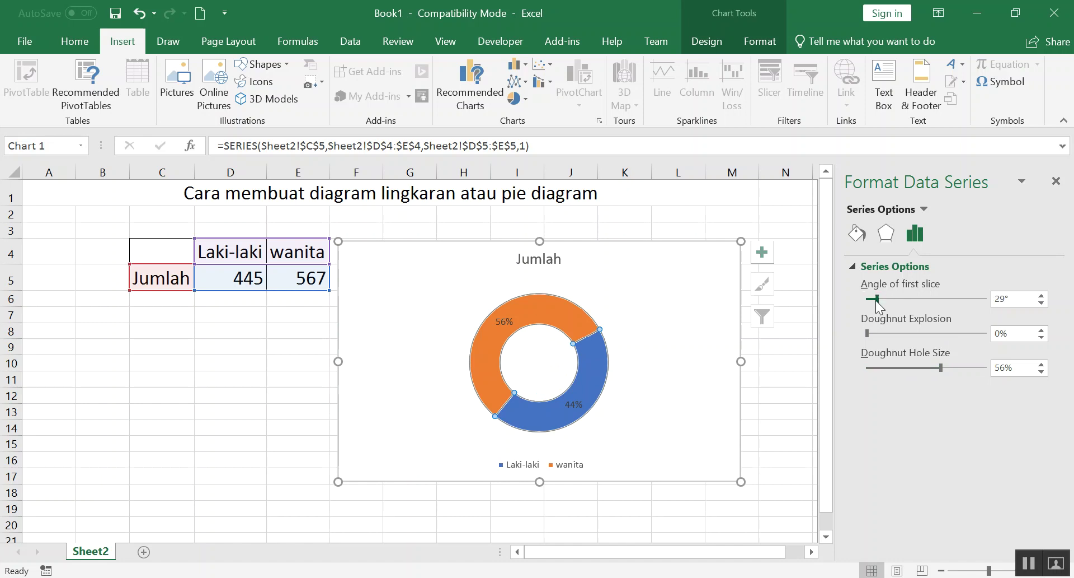
drag(878, 335, 877, 335)
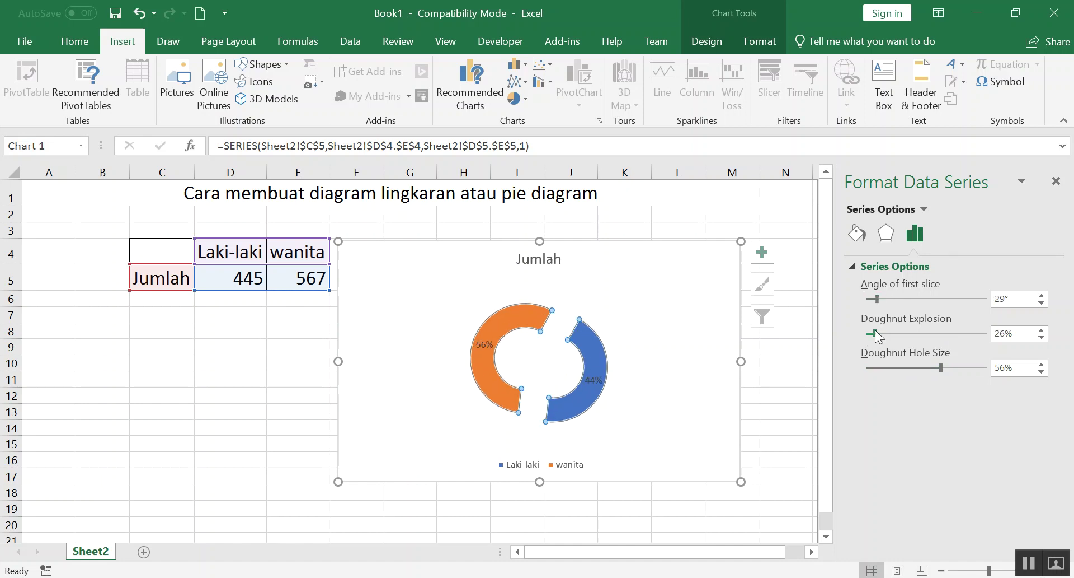
drag(877, 333, 868, 334)
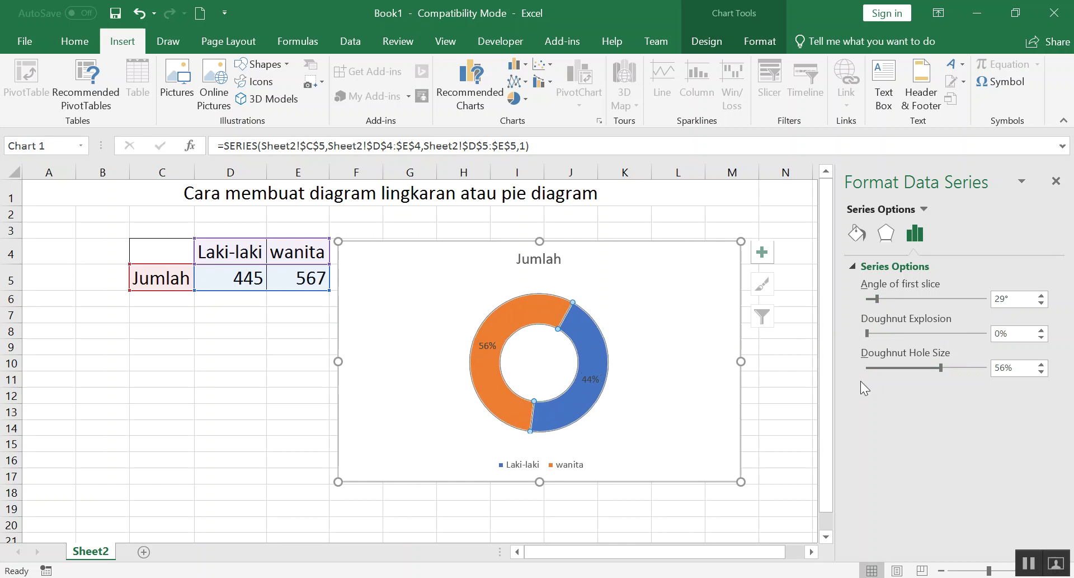
click(652, 395)
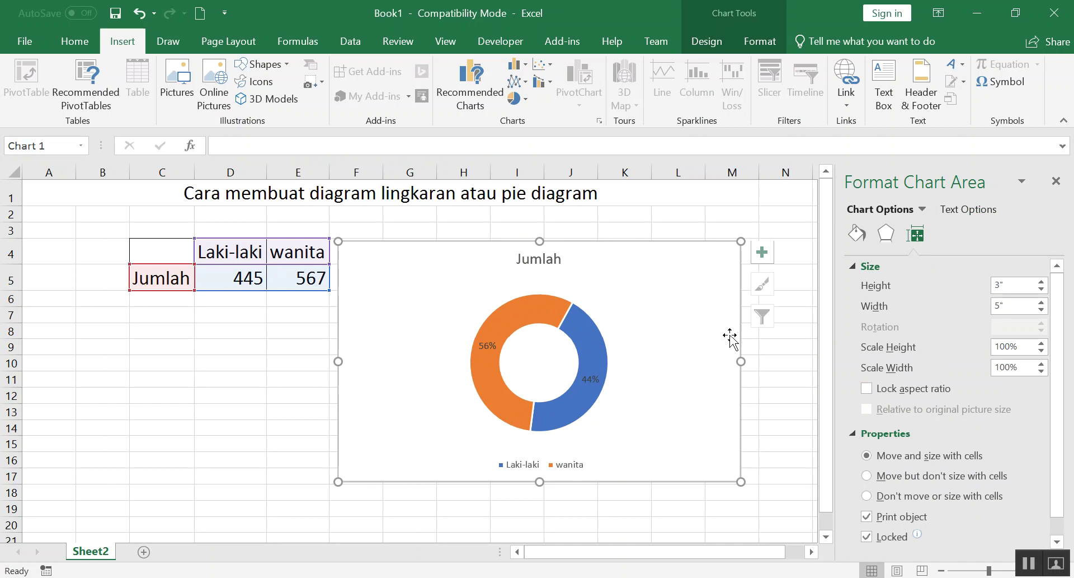
Step: Try a green fill on the doughnut series, then undo to keep blue and orange
click(214, 392)
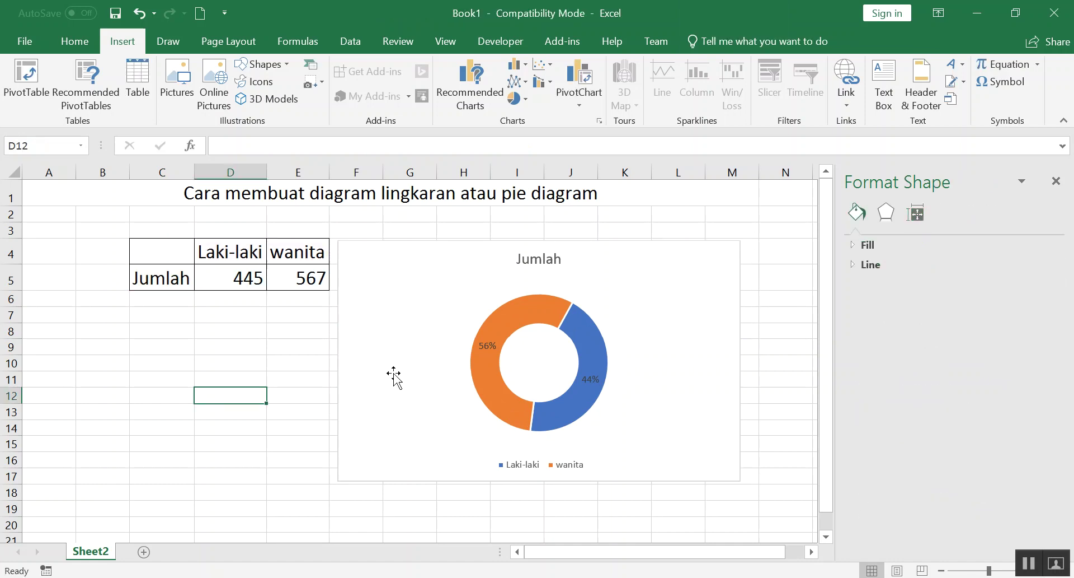
click(488, 363)
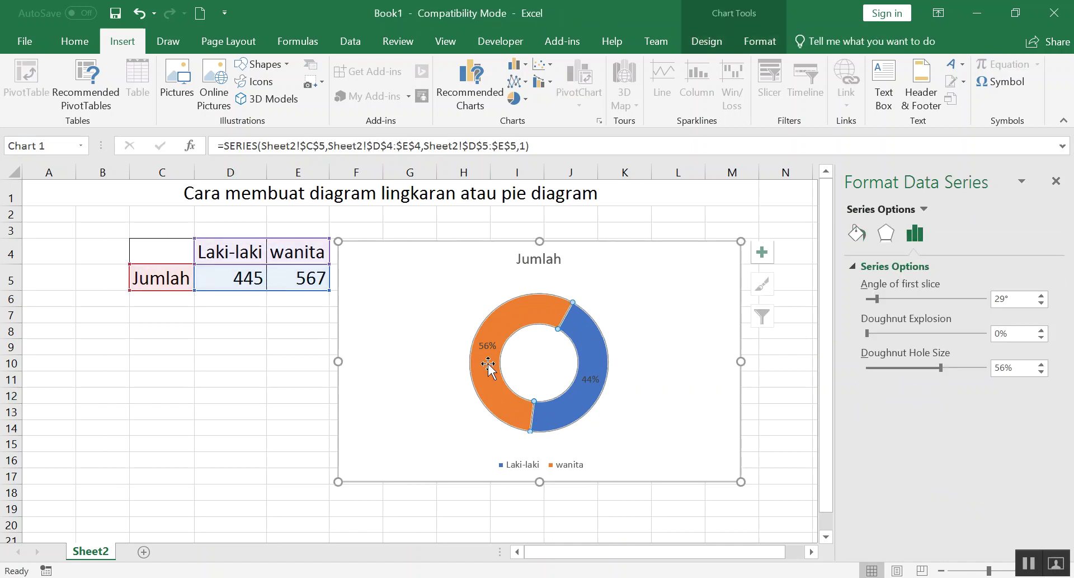
click(856, 232)
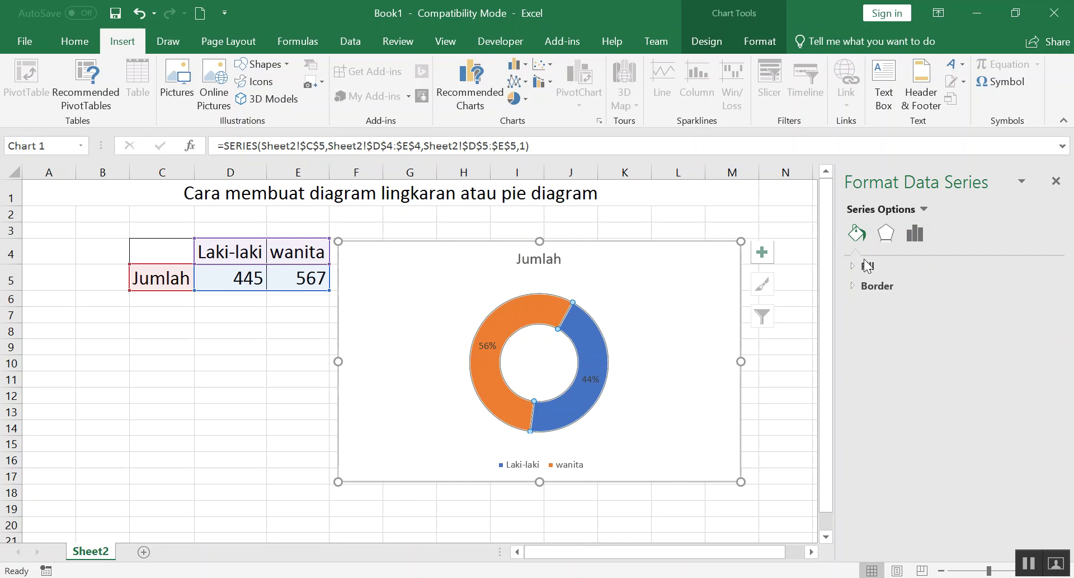
click(868, 266)
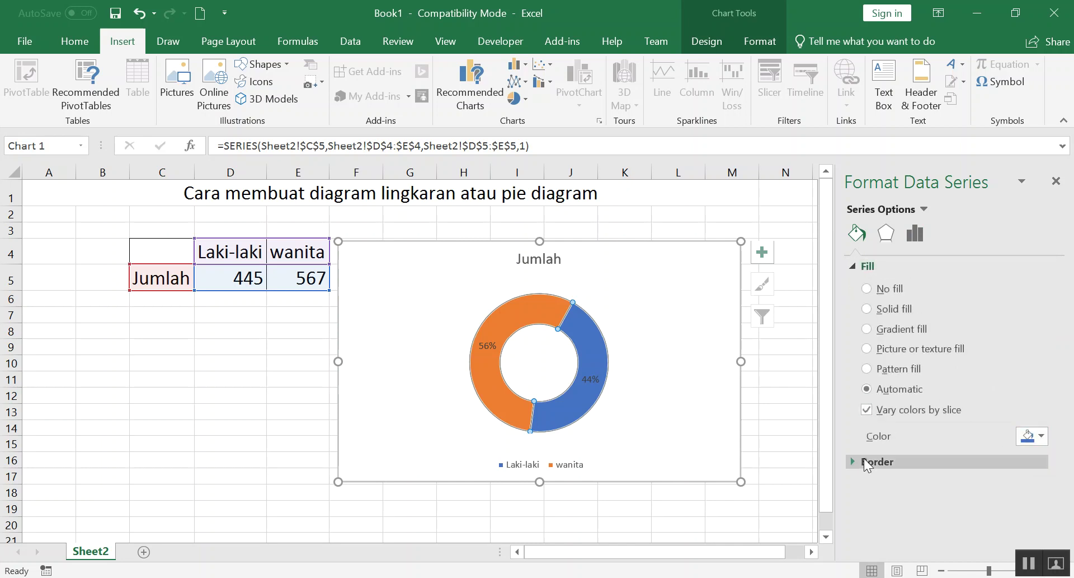
click(1032, 435)
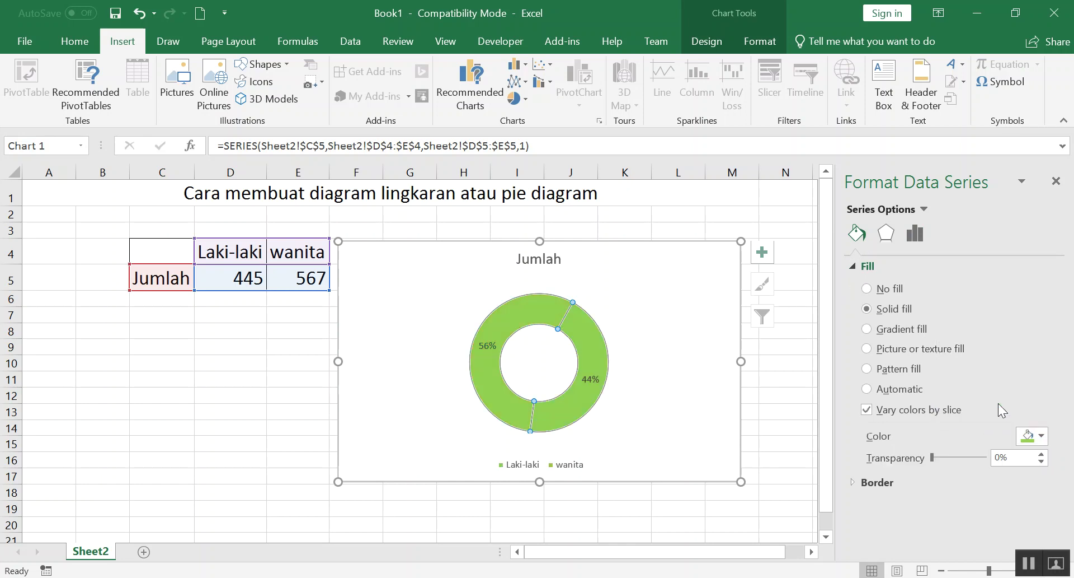
click(138, 13)
click(671, 338)
click(598, 355)
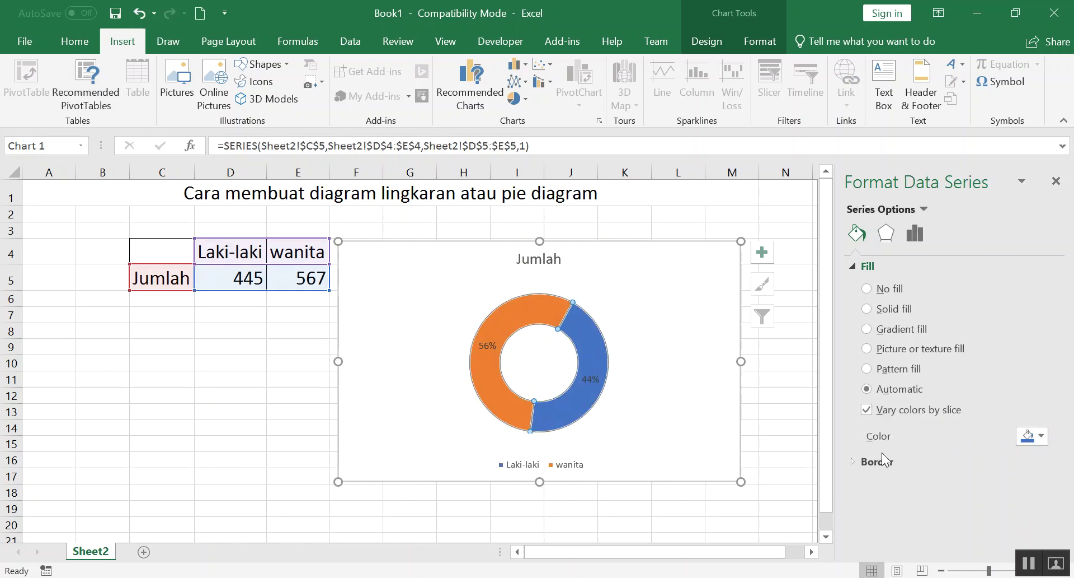